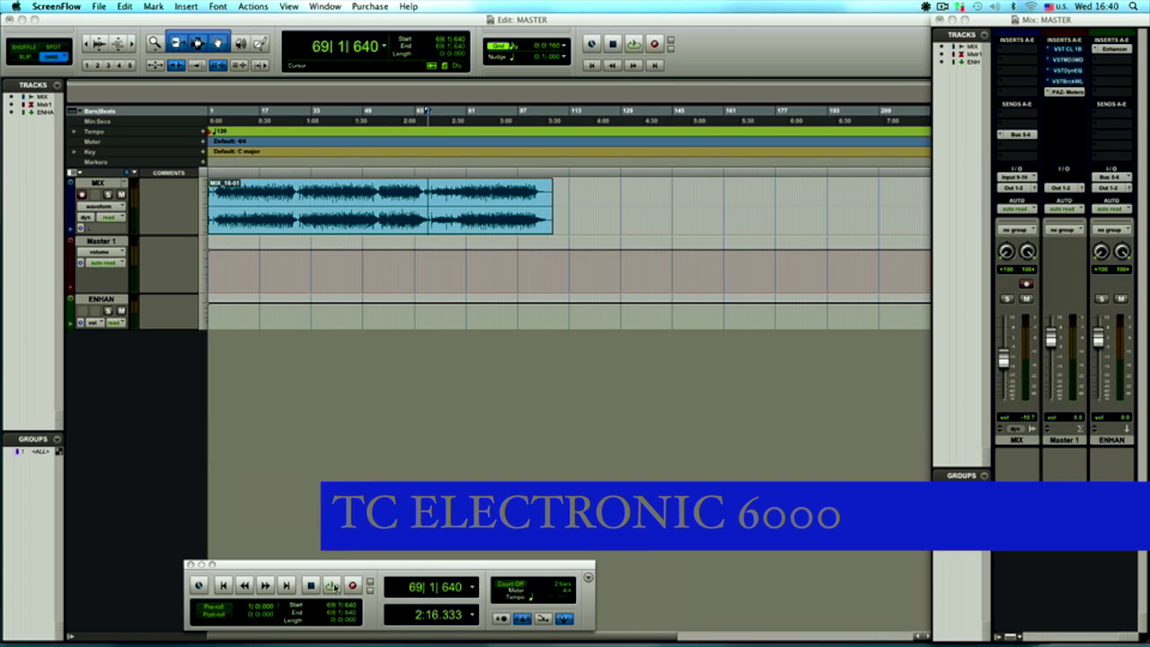
Audition the mix with the Master 1 track's VST CL 1B compressor bypassed, and take the compressor out of bypass
click(1040, 24)
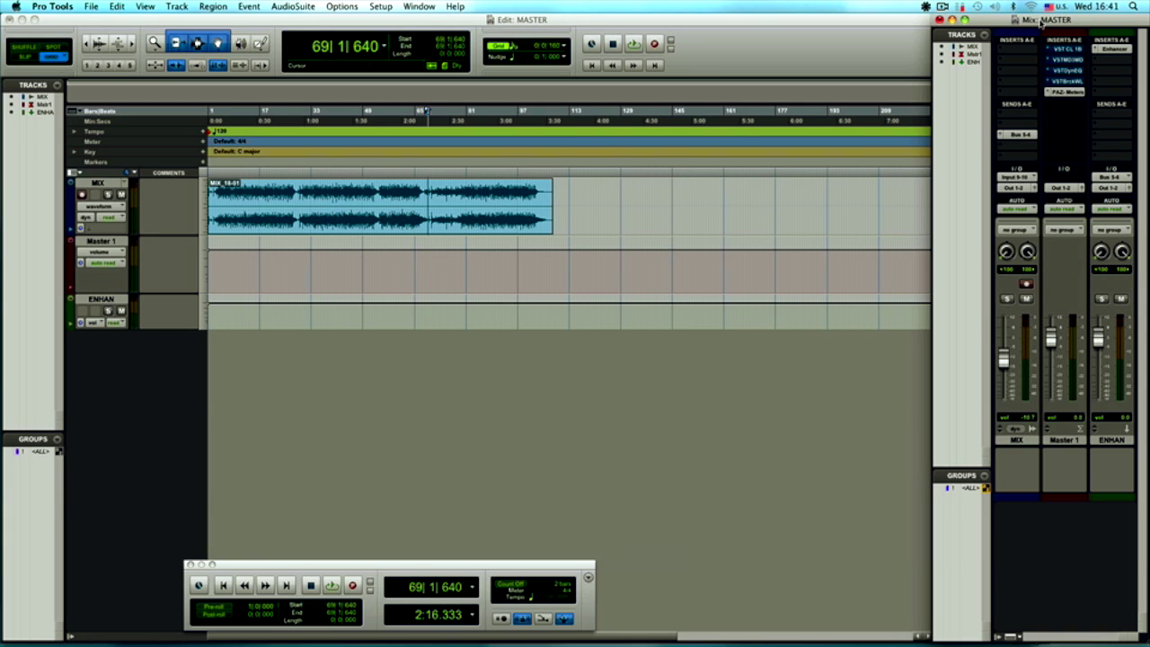
click(1070, 49)
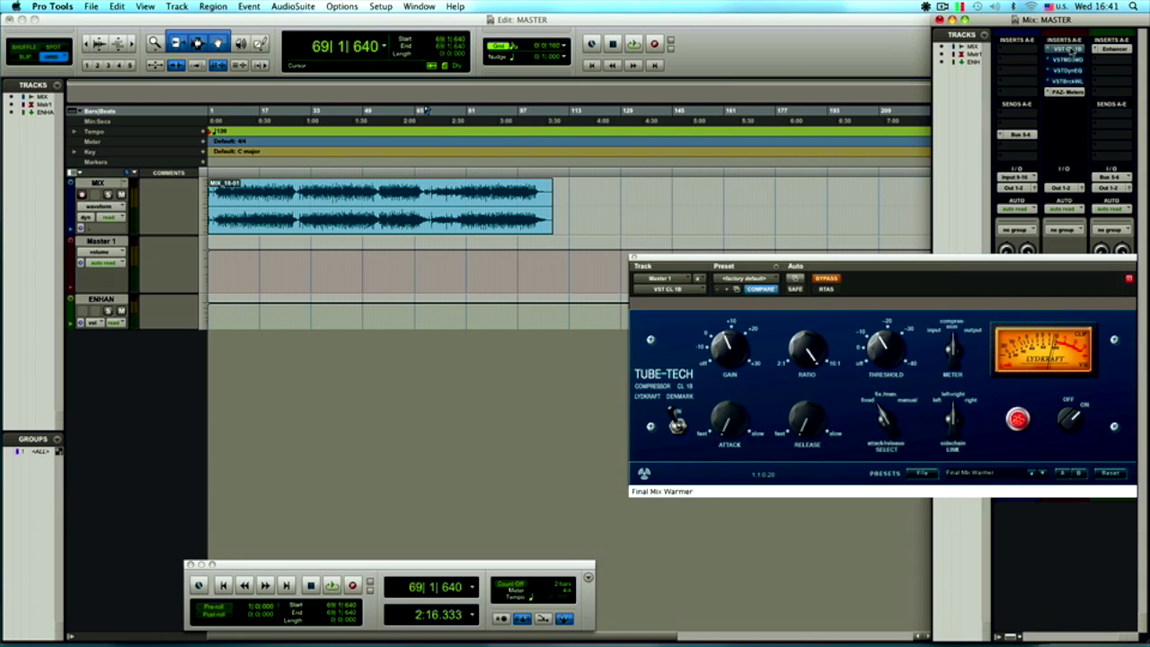
drag(880, 261, 554, 262)
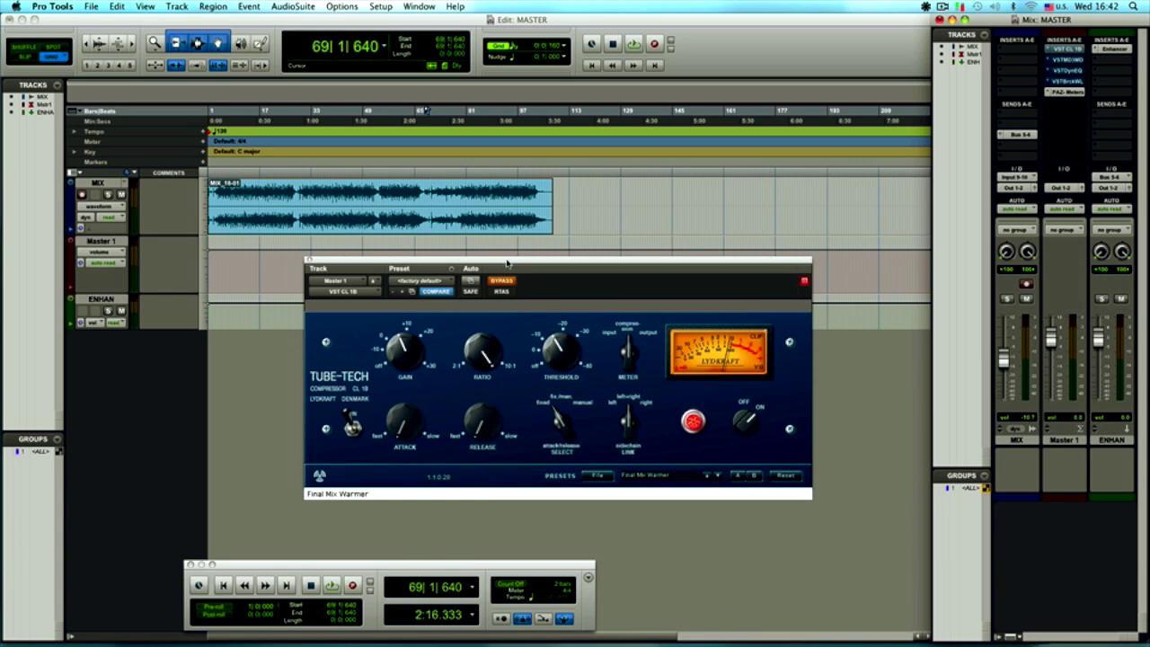
key(space)
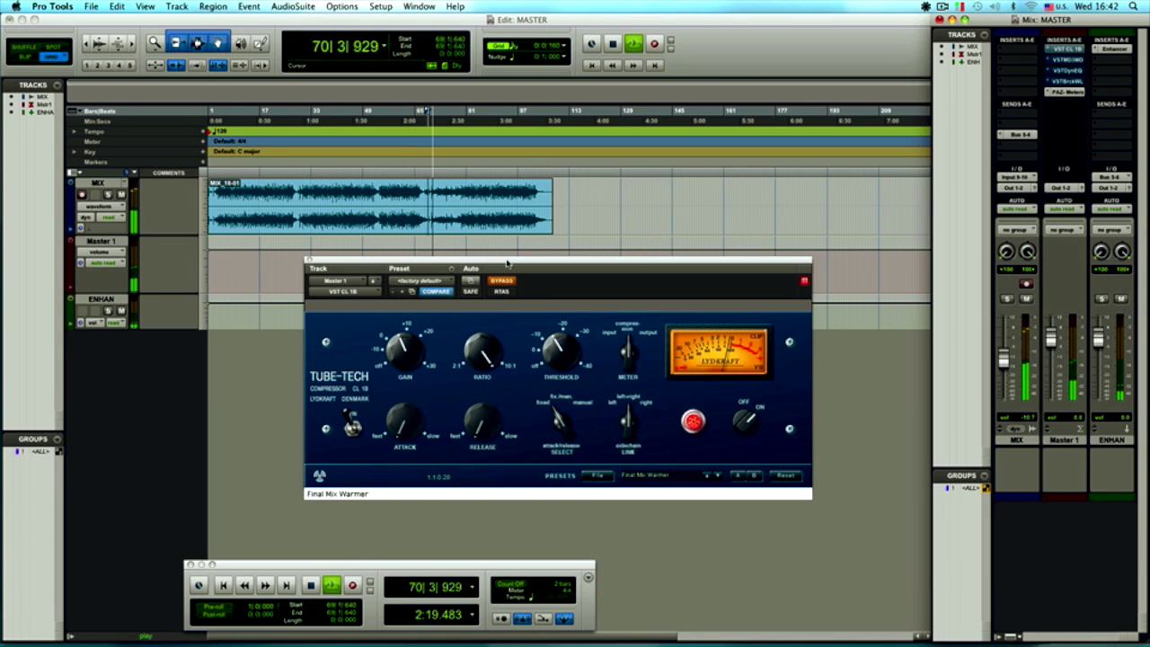
key(space)
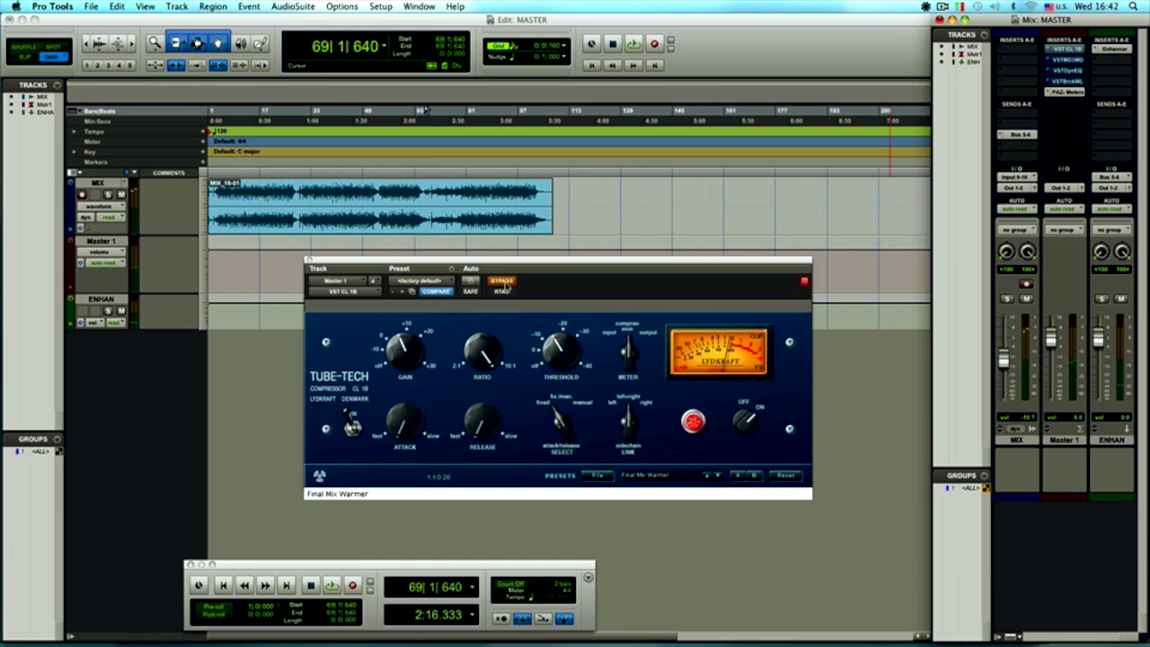
click(504, 284)
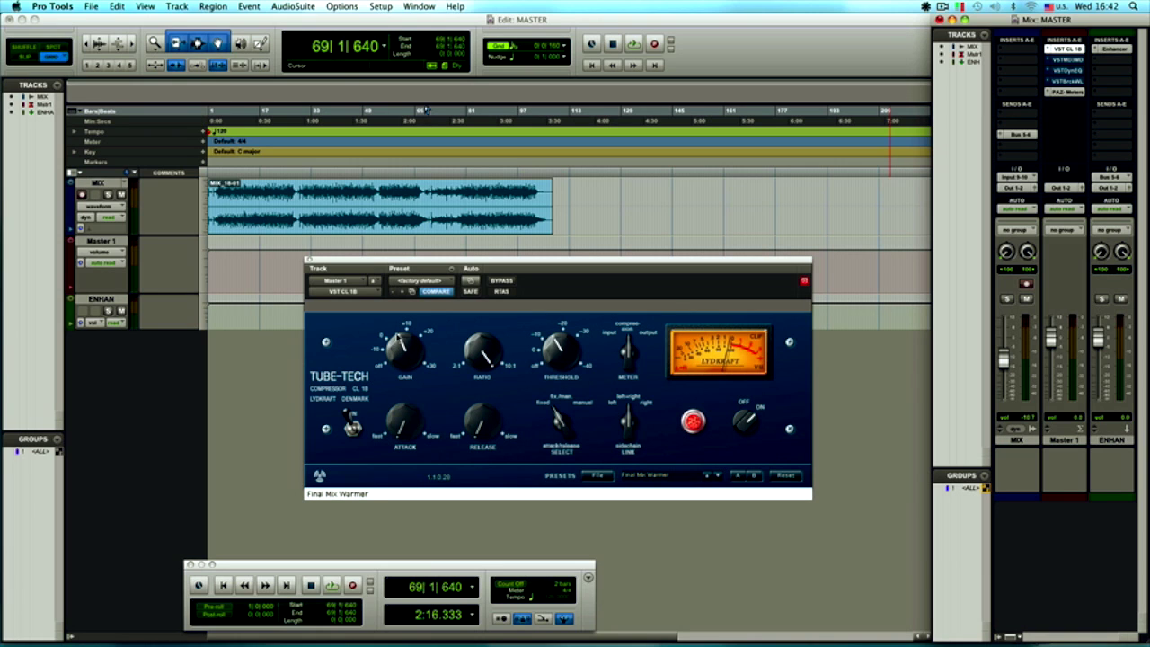
click(308, 260)
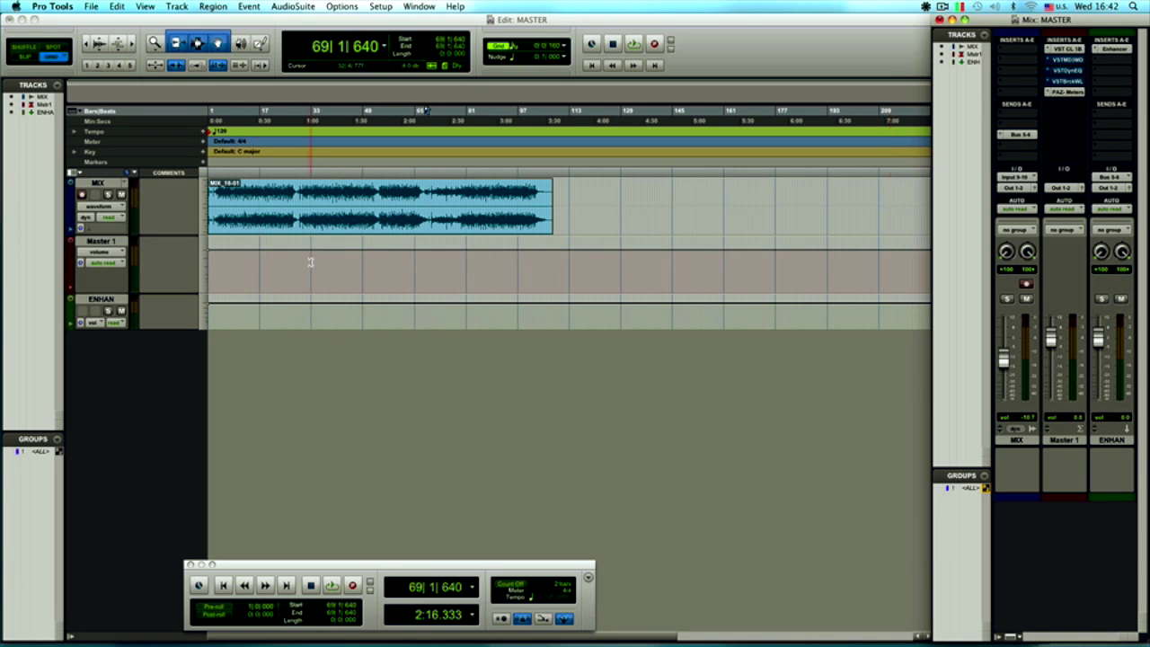
Open the MD3 Multiband Dynamics insert on Master 1 and examine its main settings, factory presets and EQ curve
click(1067, 59)
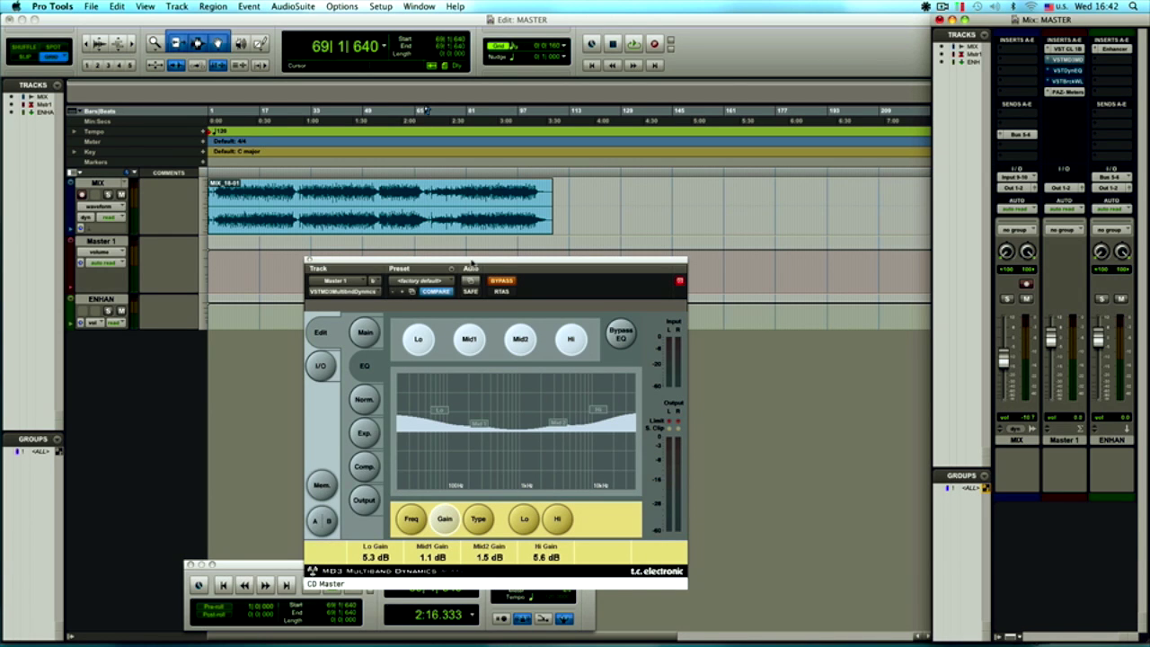
drag(472, 262, 588, 175)
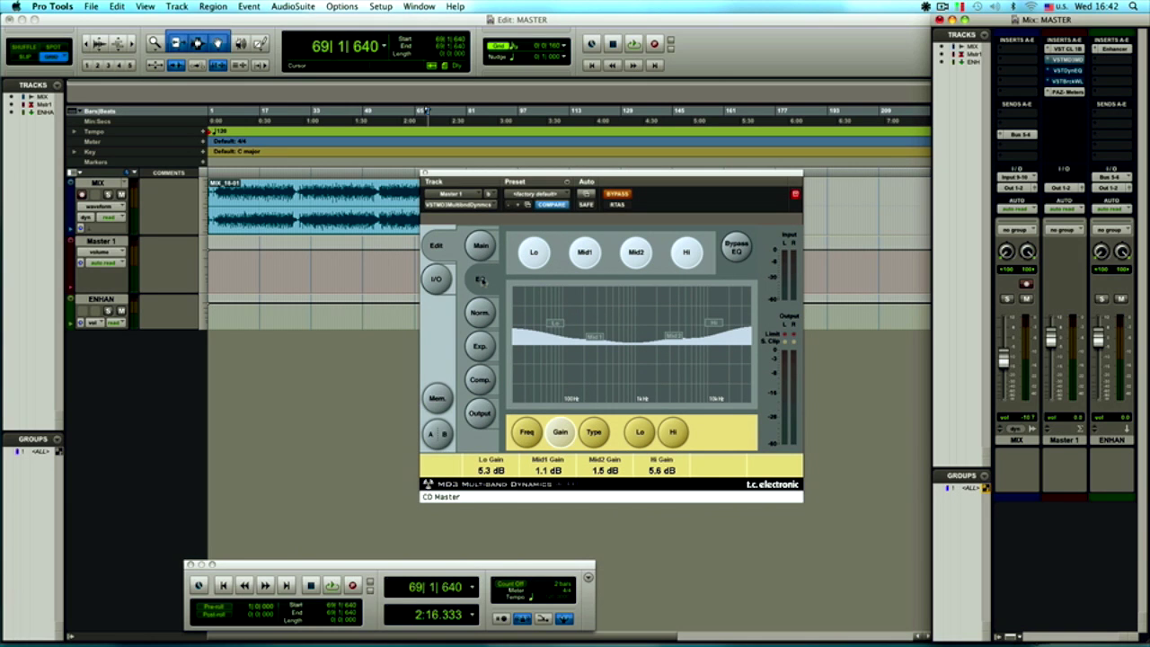
click(480, 245)
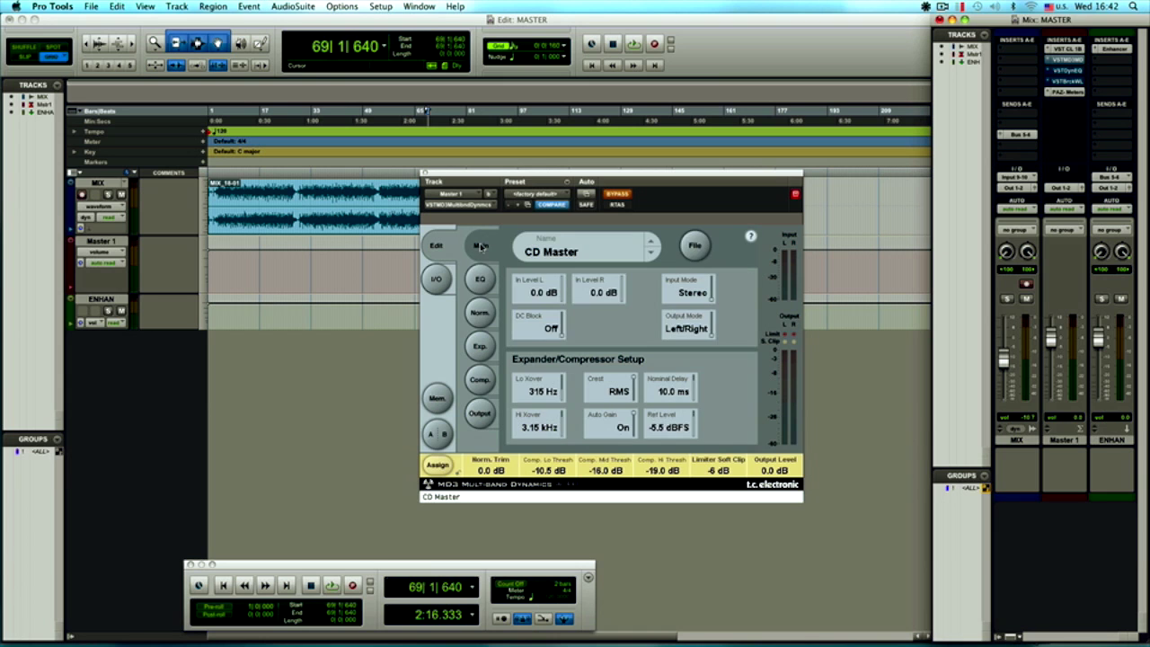
click(696, 246)
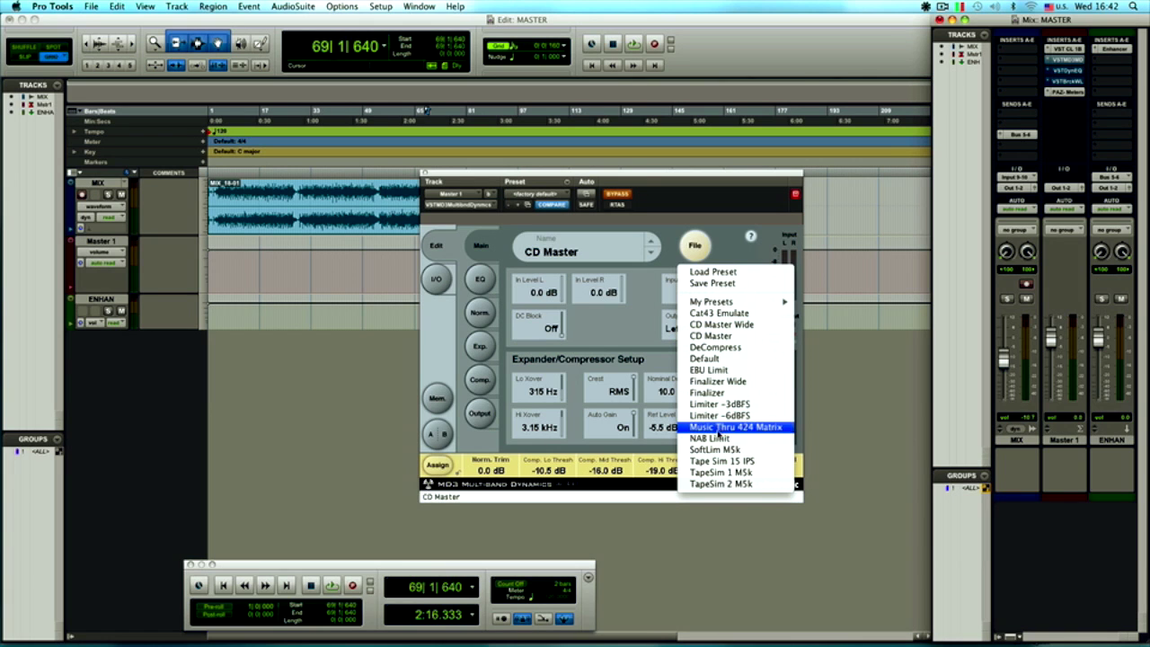
click(679, 193)
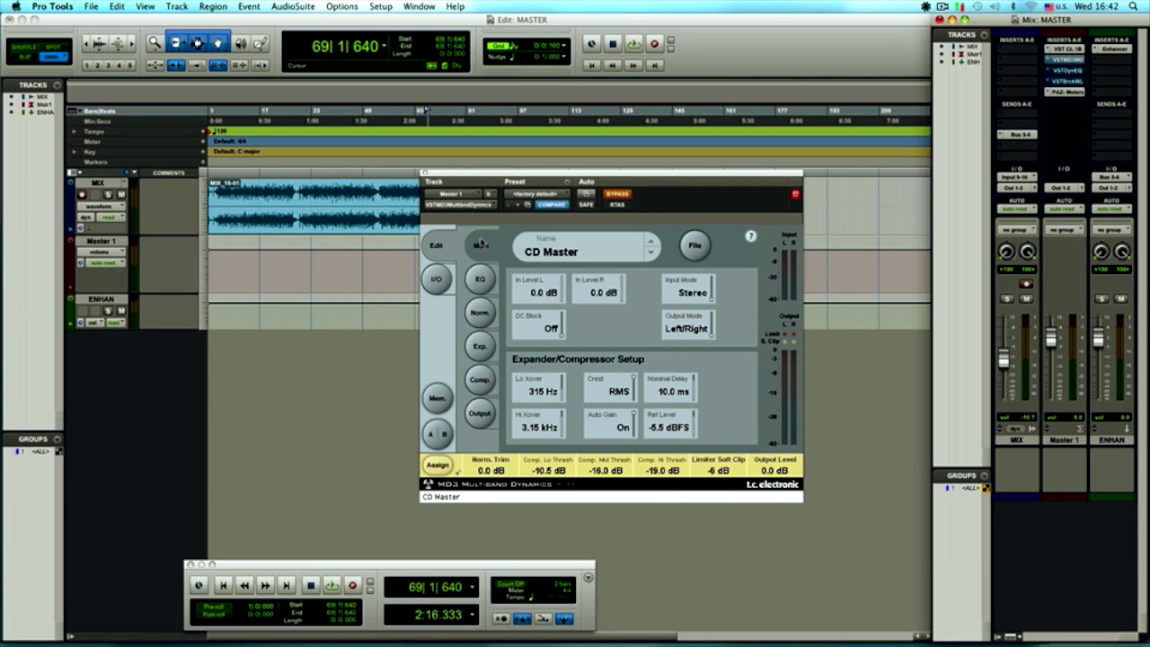
click(480, 279)
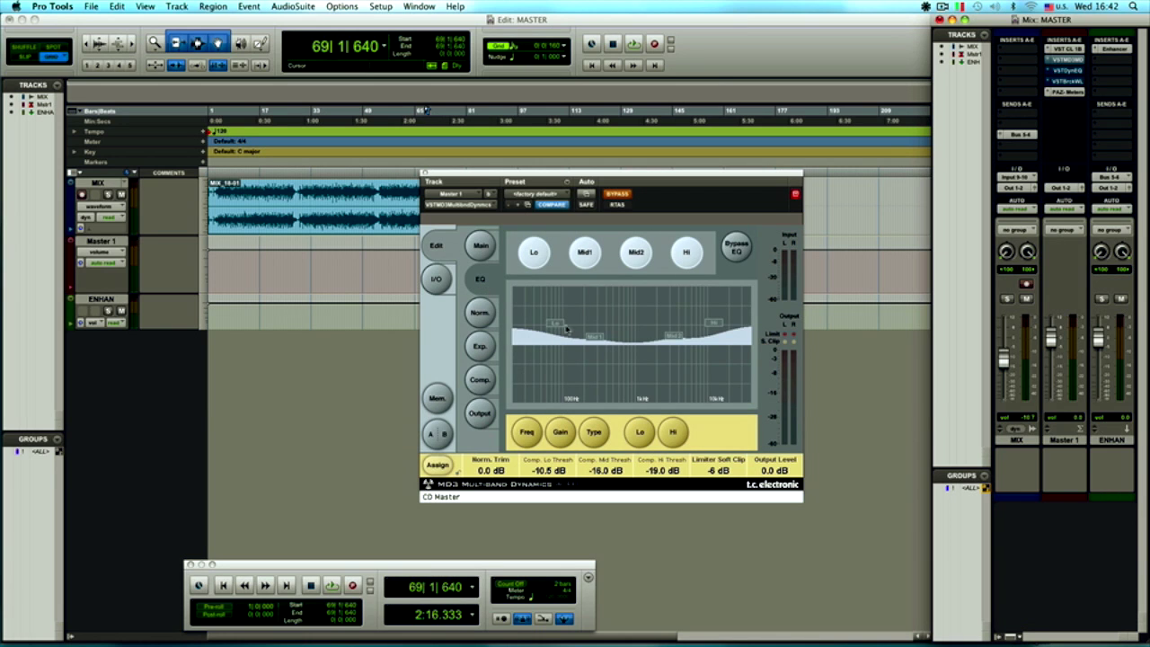
Take the MD3 Multiband Dynamics out of bypass and display its compressor threshold values
click(619, 194)
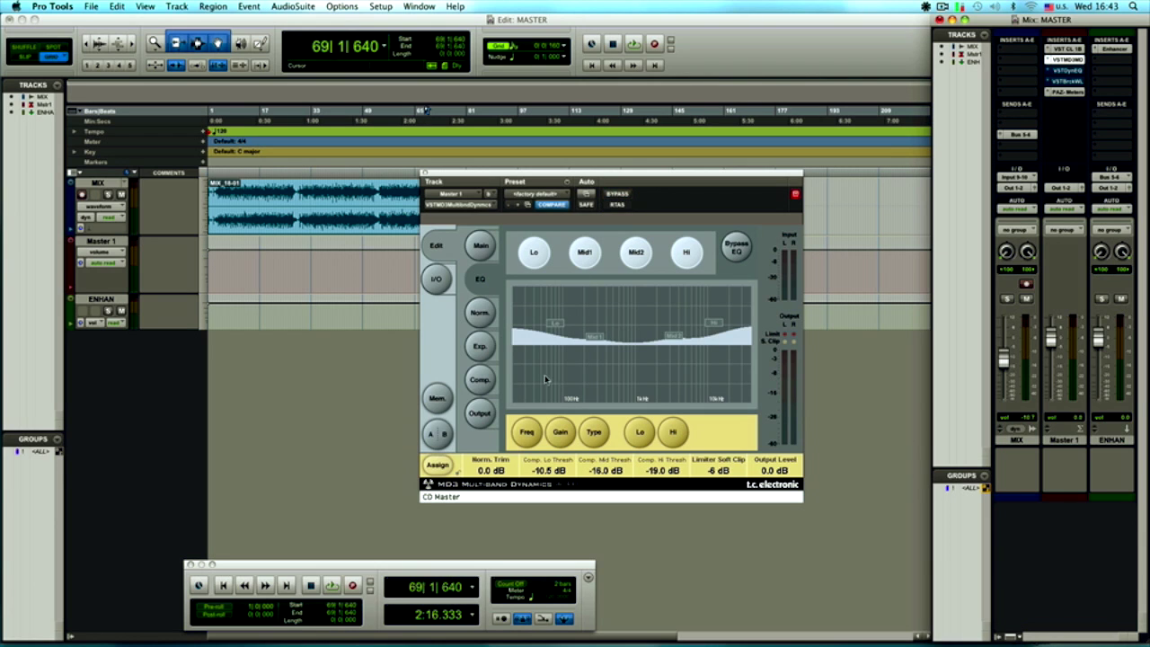
click(481, 381)
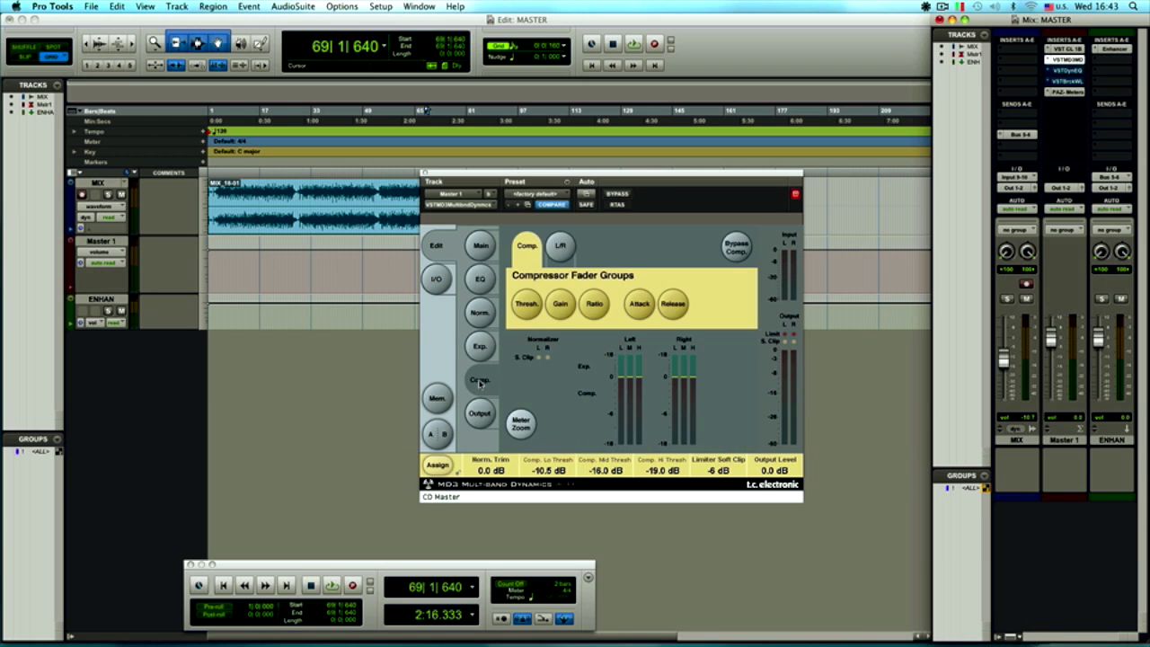
click(526, 304)
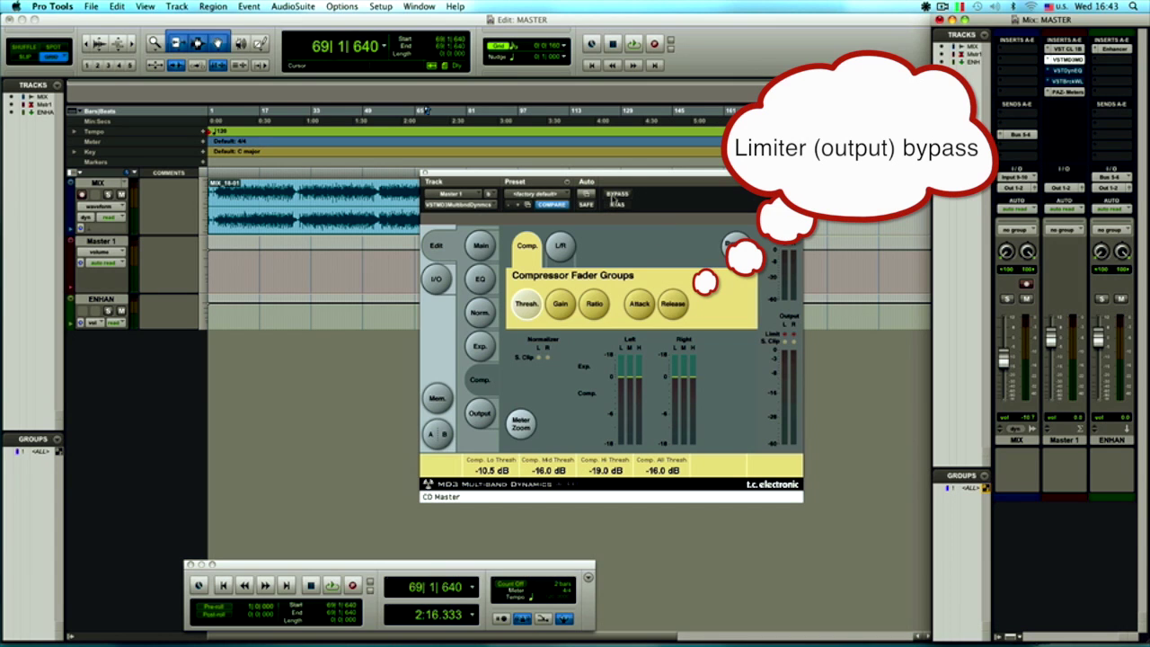
Compare the mix playback with the MD3 Multiband Dynamics bypassed and active, leaving the processor active with its EQ curve displayed
click(617, 194)
key(space)
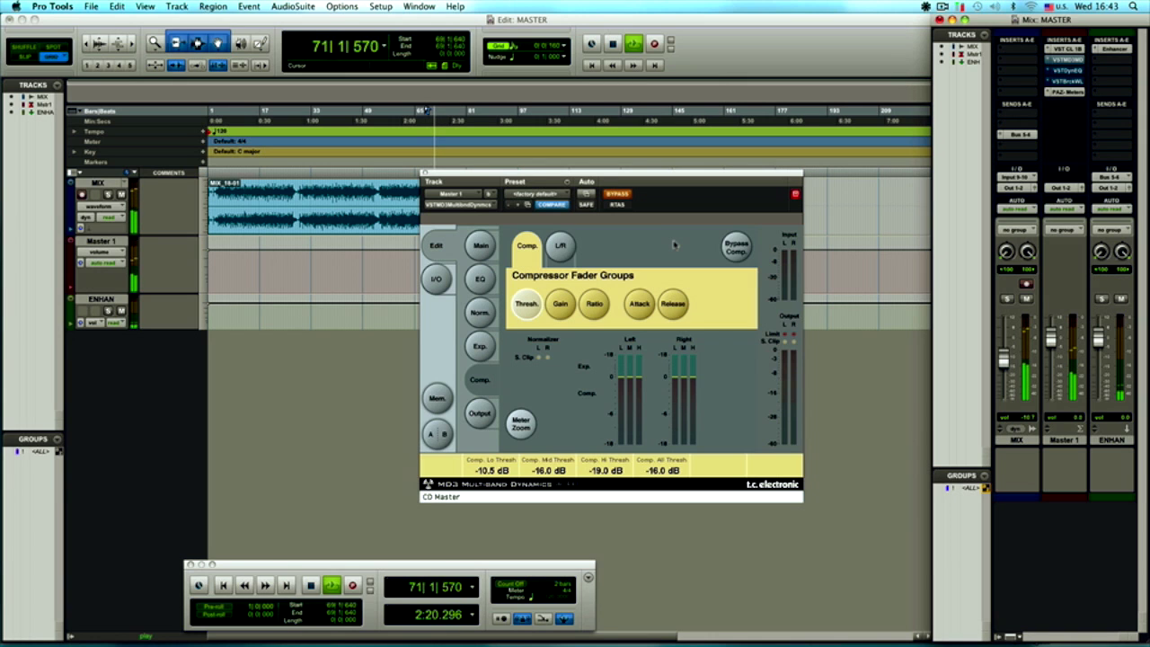
key(space)
click(626, 200)
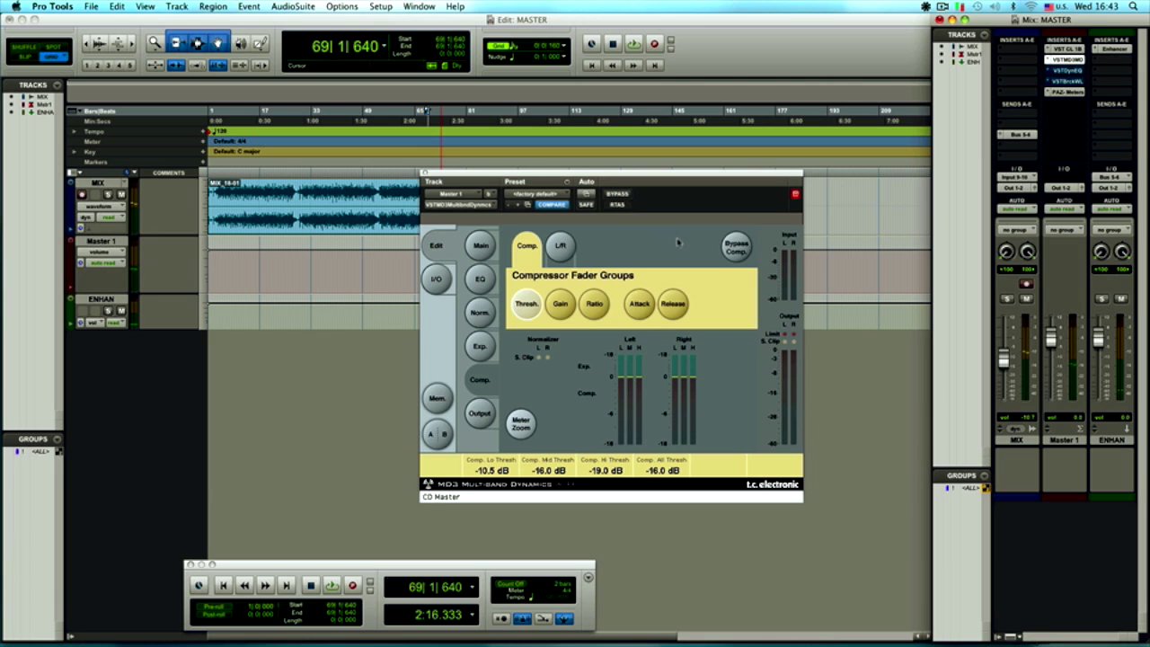
key(space)
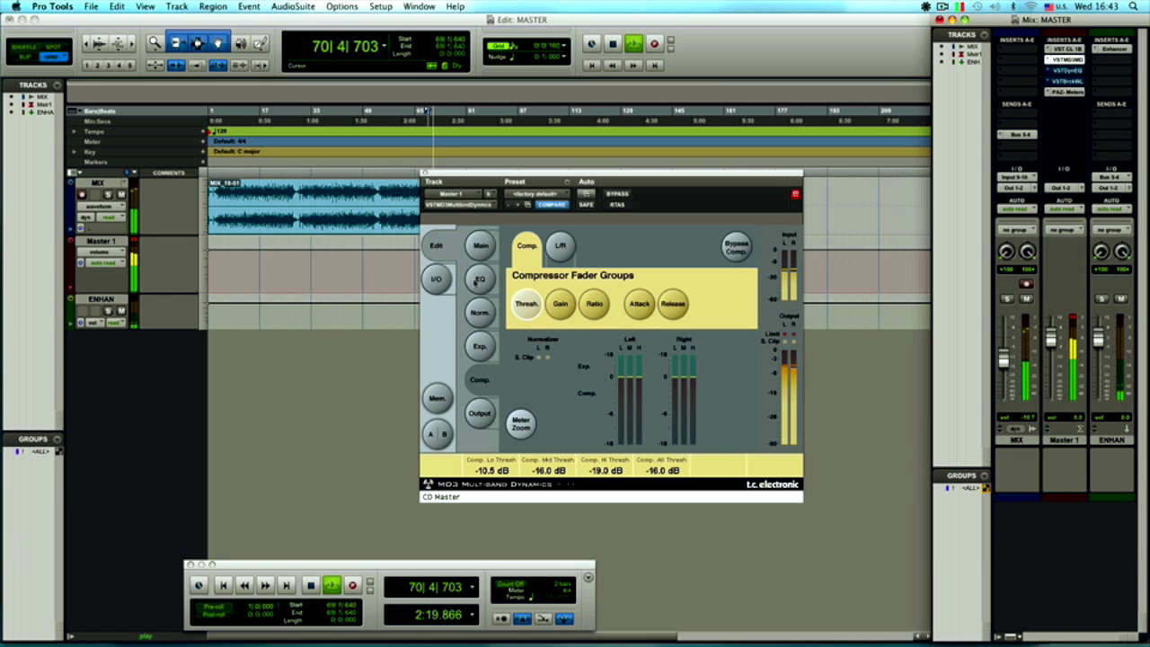
click(477, 279)
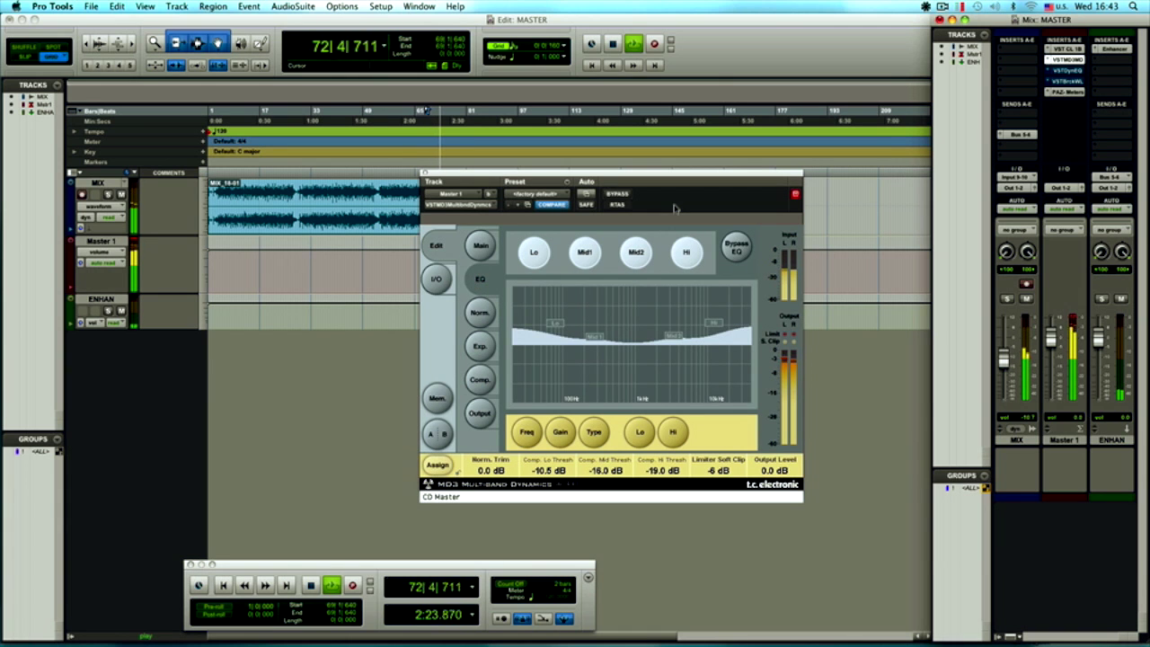
key(space)
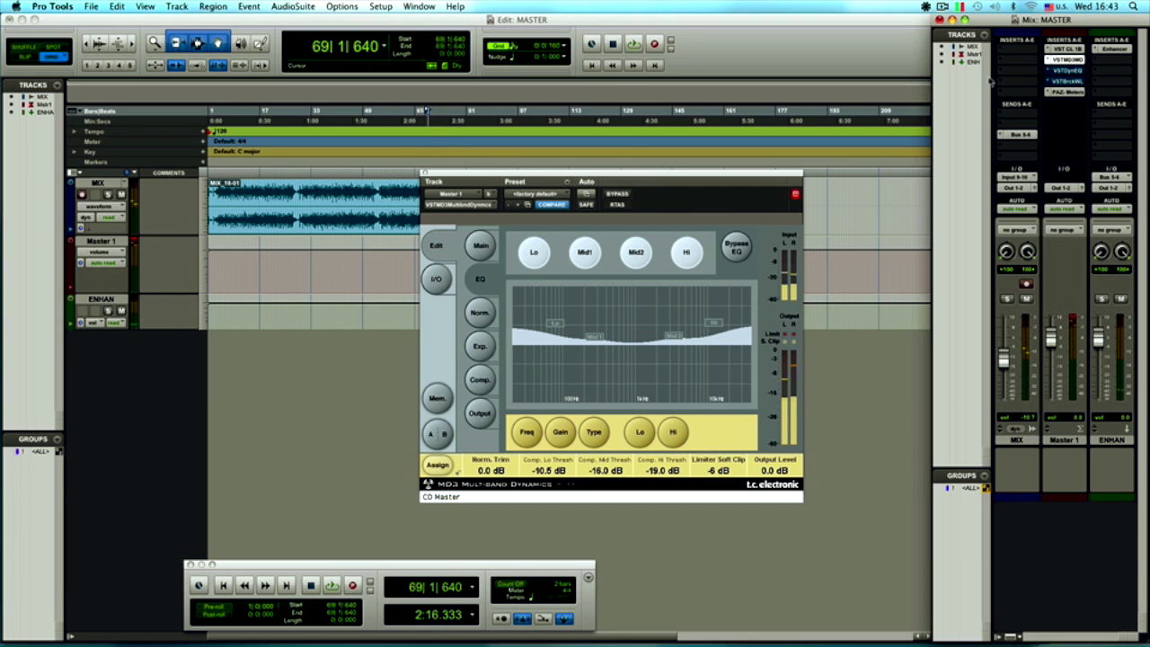
Open the VST Dynamic EQ insert on Master 1 and examine the settings of bands 1 to 4
click(1064, 71)
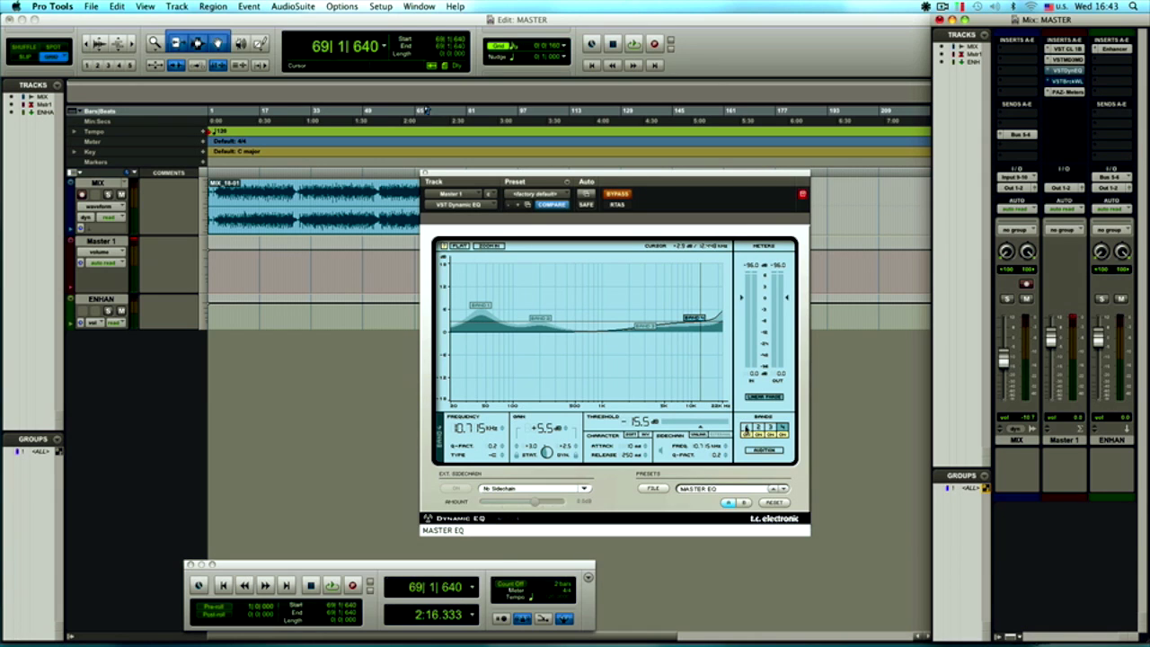
click(746, 428)
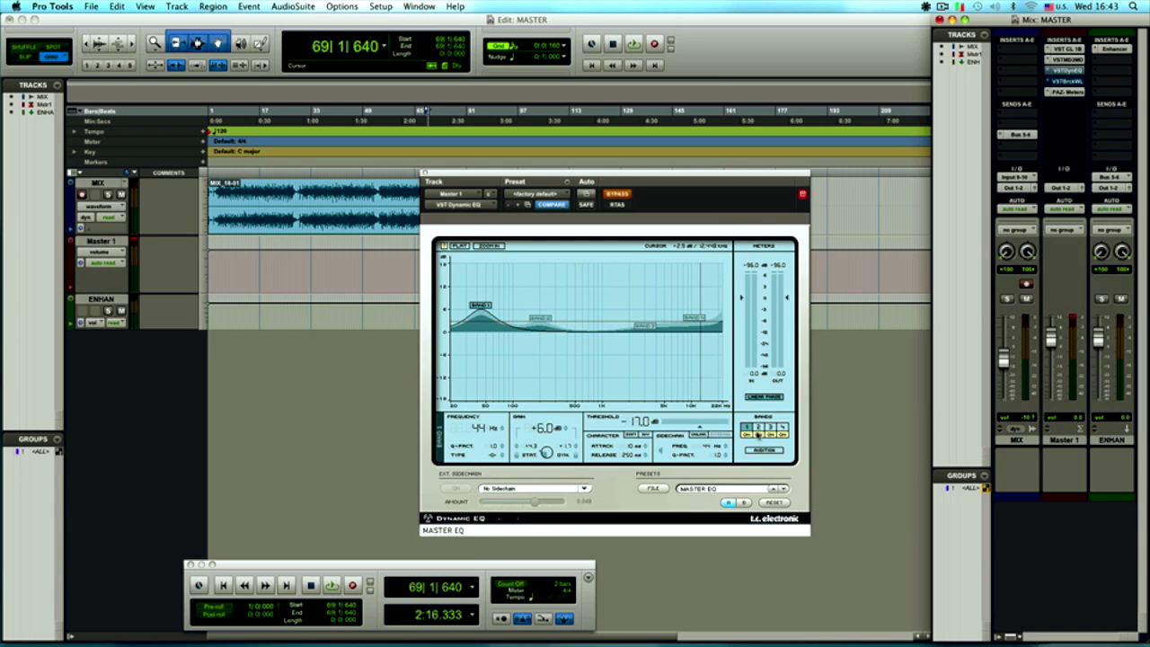
click(758, 427)
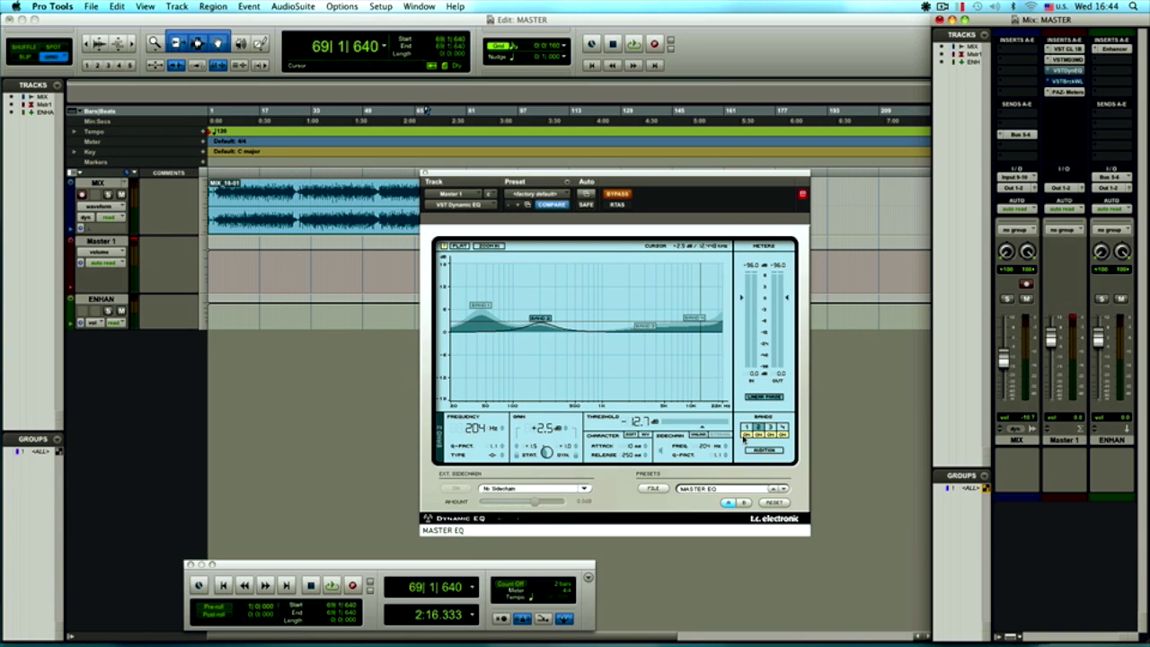
click(770, 427)
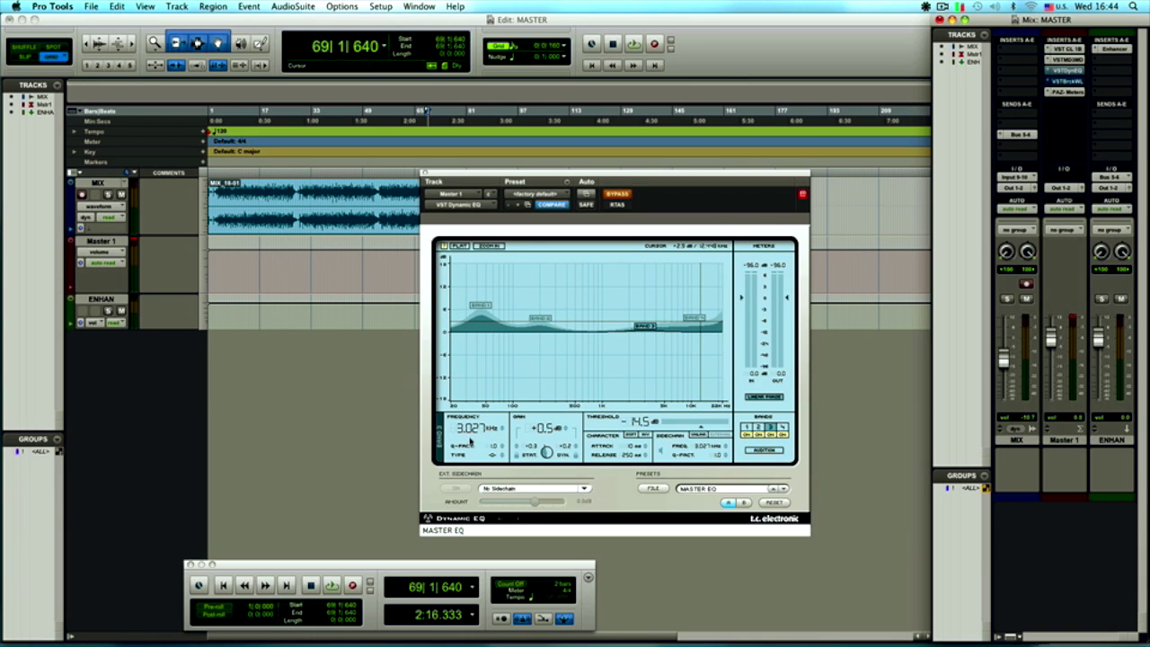
click(783, 429)
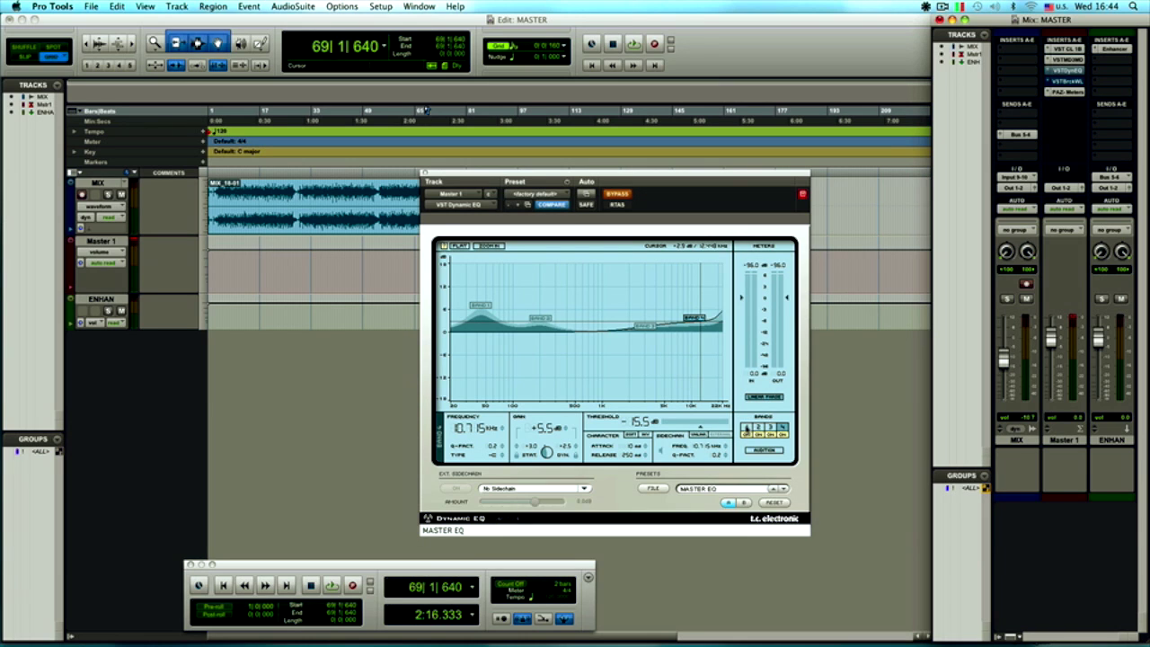
click(747, 429)
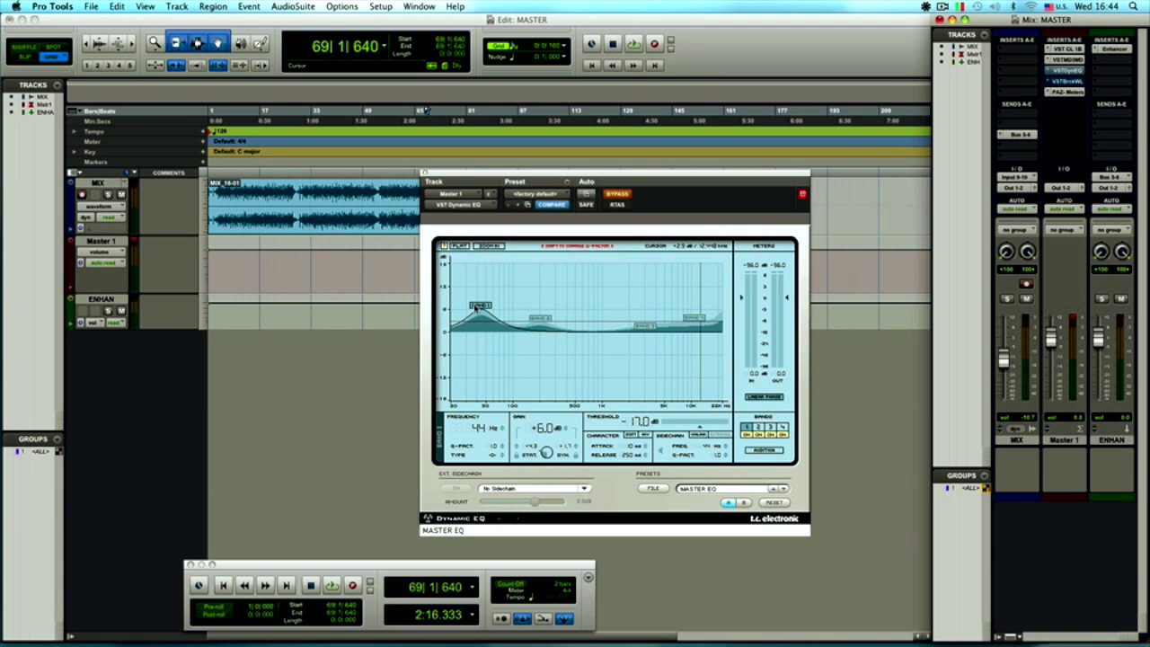
Compare the mix playback with the Dynamic EQ bypassed and active, leaving the EQ active
click(617, 195)
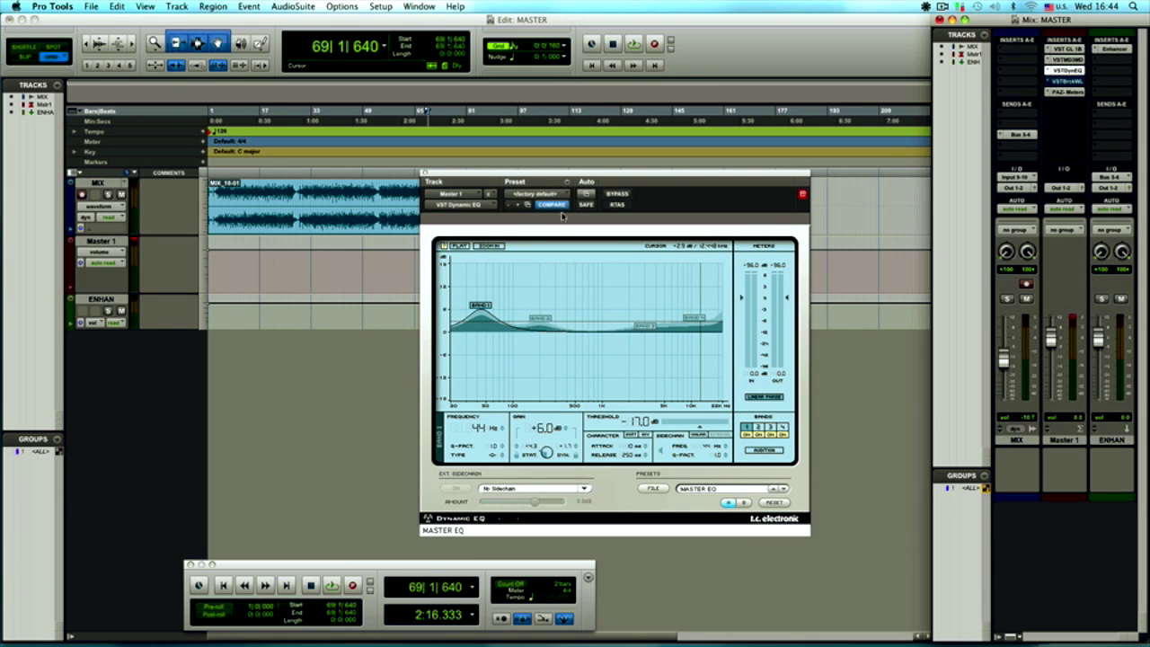
click(620, 195)
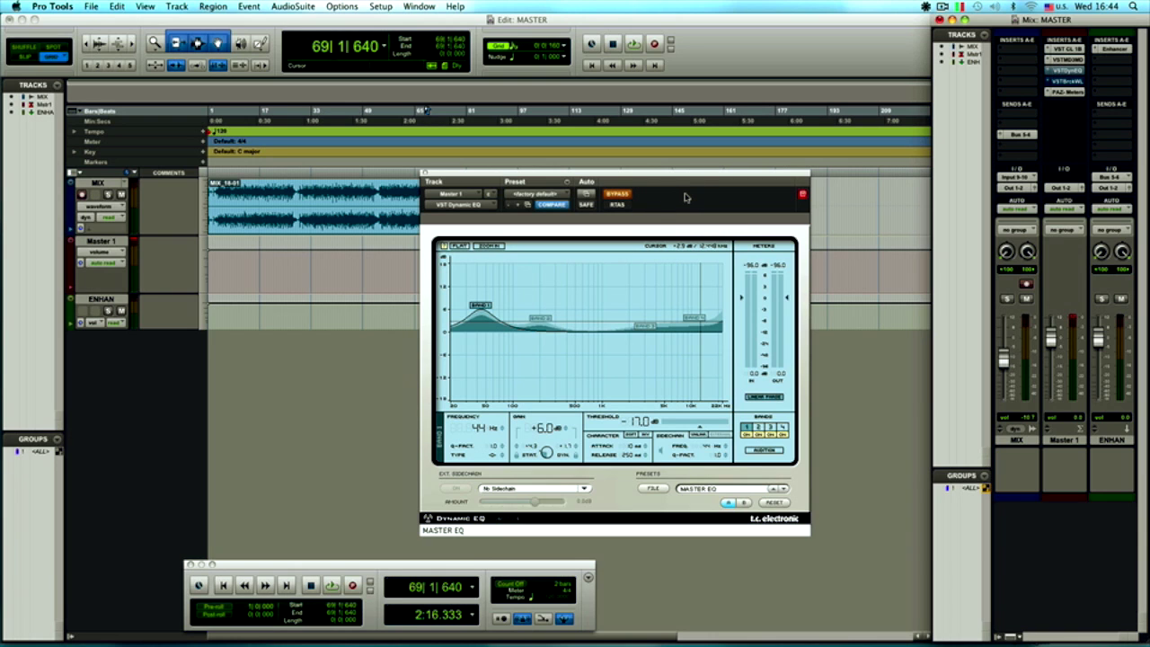
key(space)
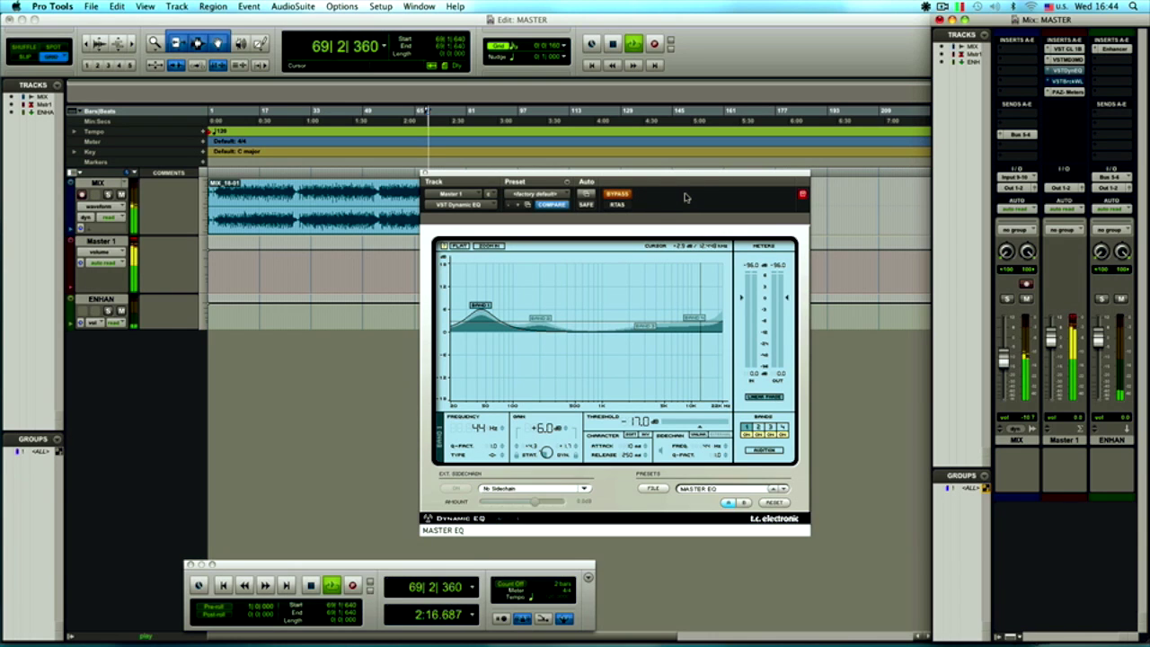
key(space)
click(629, 195)
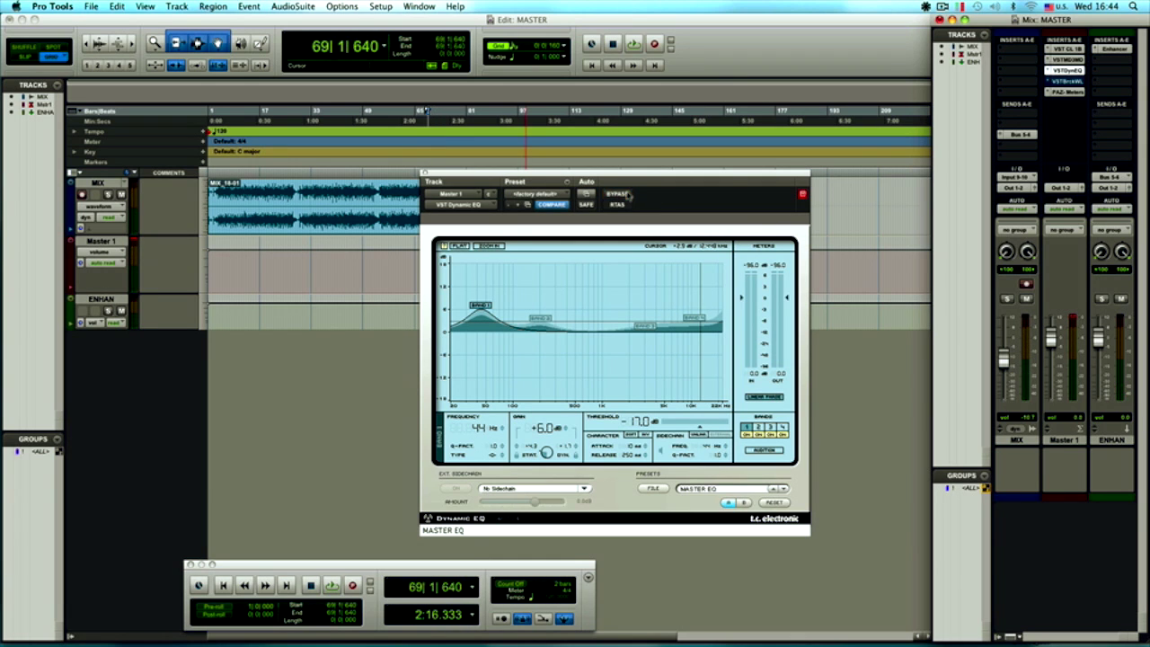
key(space)
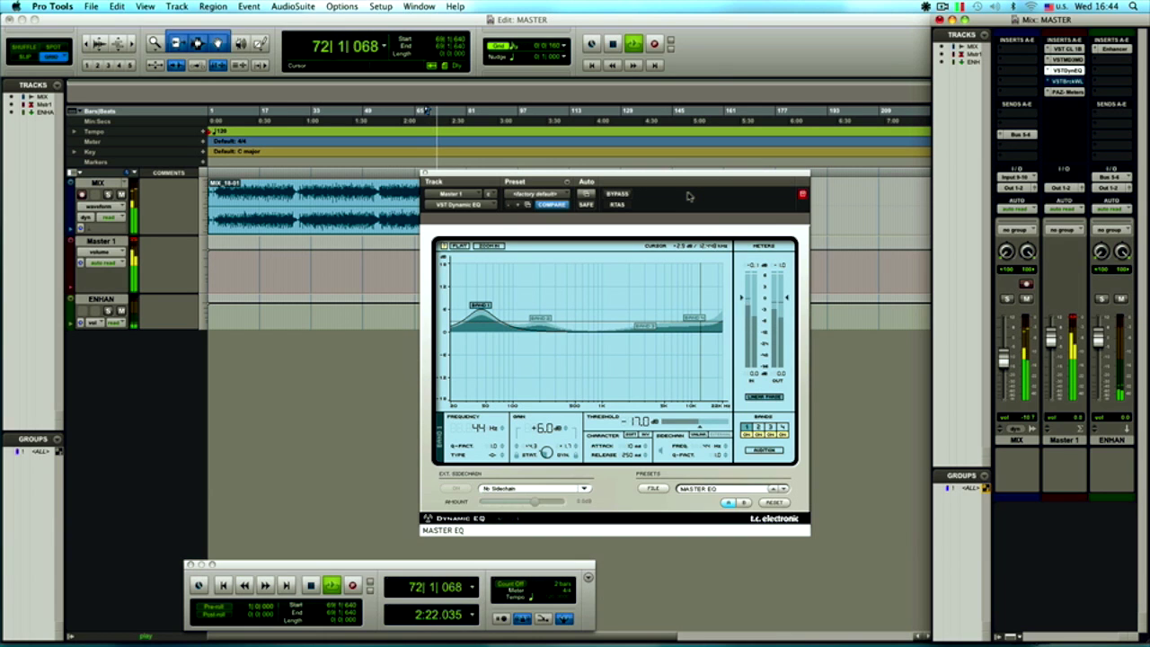
key(space)
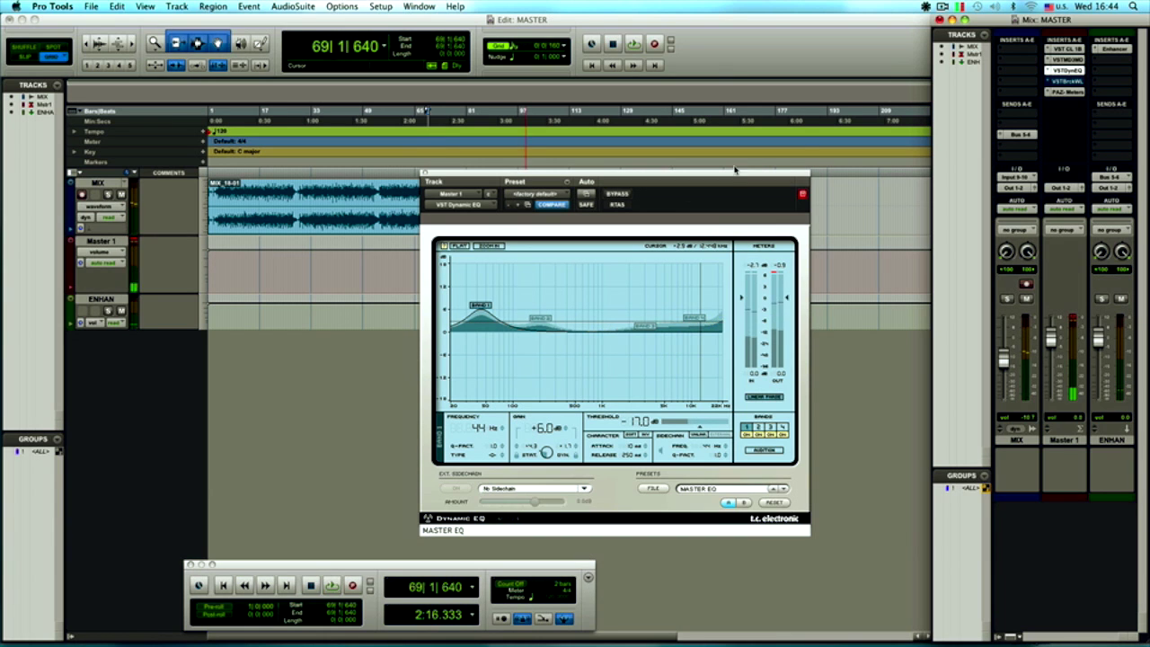
Open the VST BrickWall Limiter insert on Master 1 and take it out of bypass
click(1069, 82)
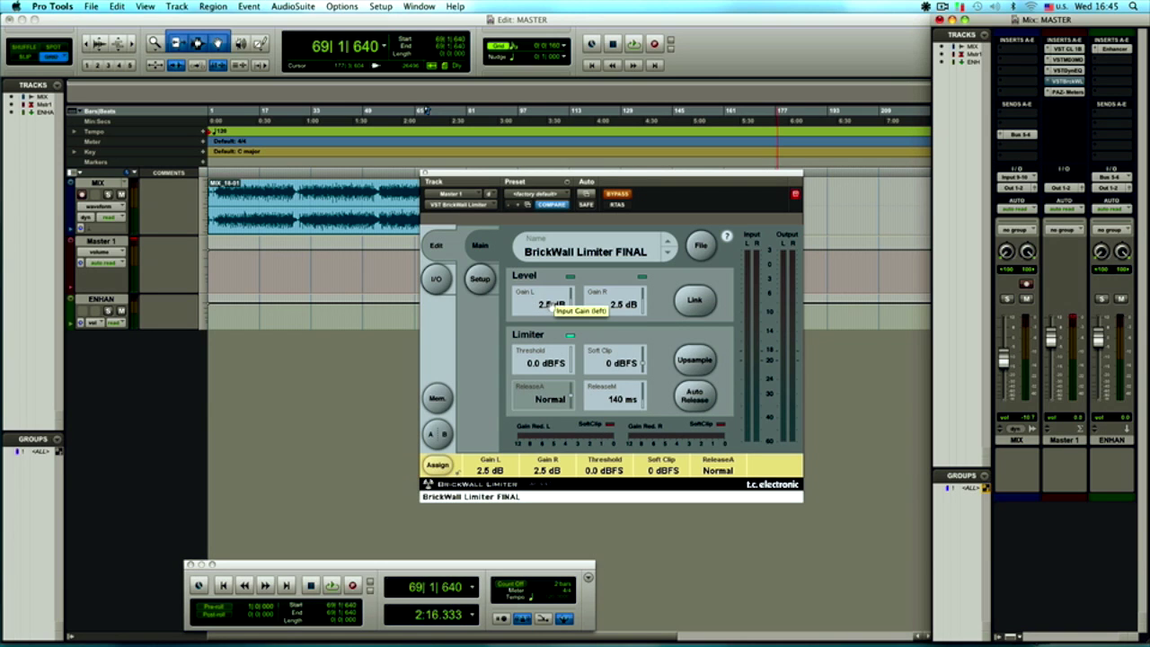
click(620, 194)
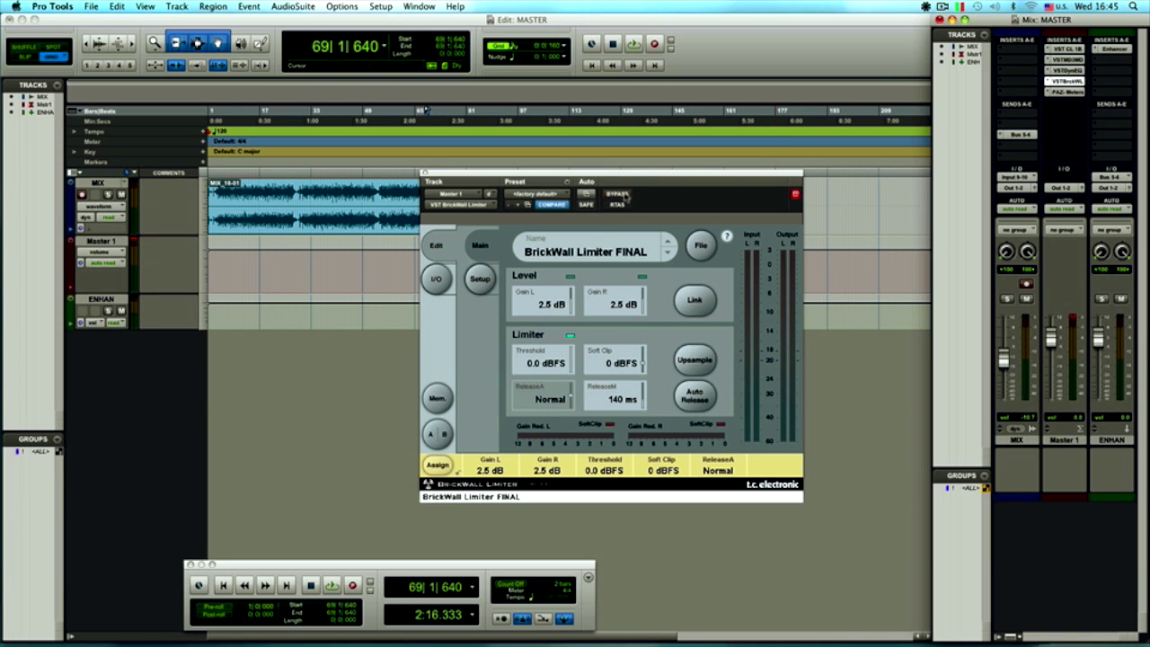
Open the PAZ Meters insert on Master 1, reset its clip indicators and move the window below the MIX waveform
click(1068, 92)
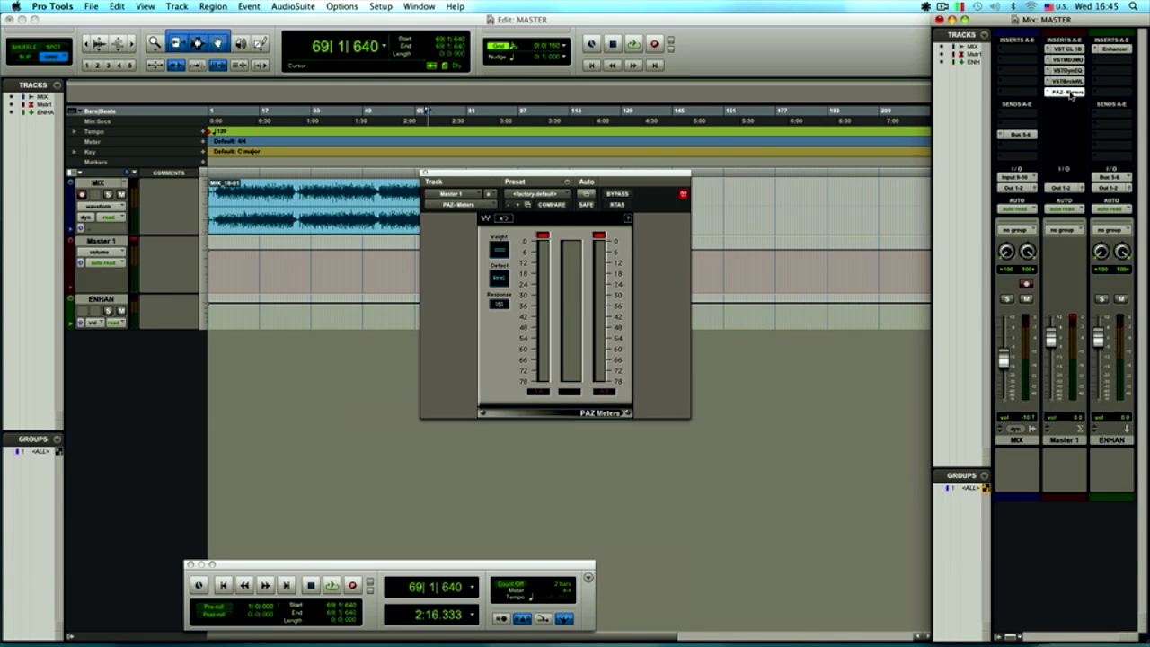
click(543, 236)
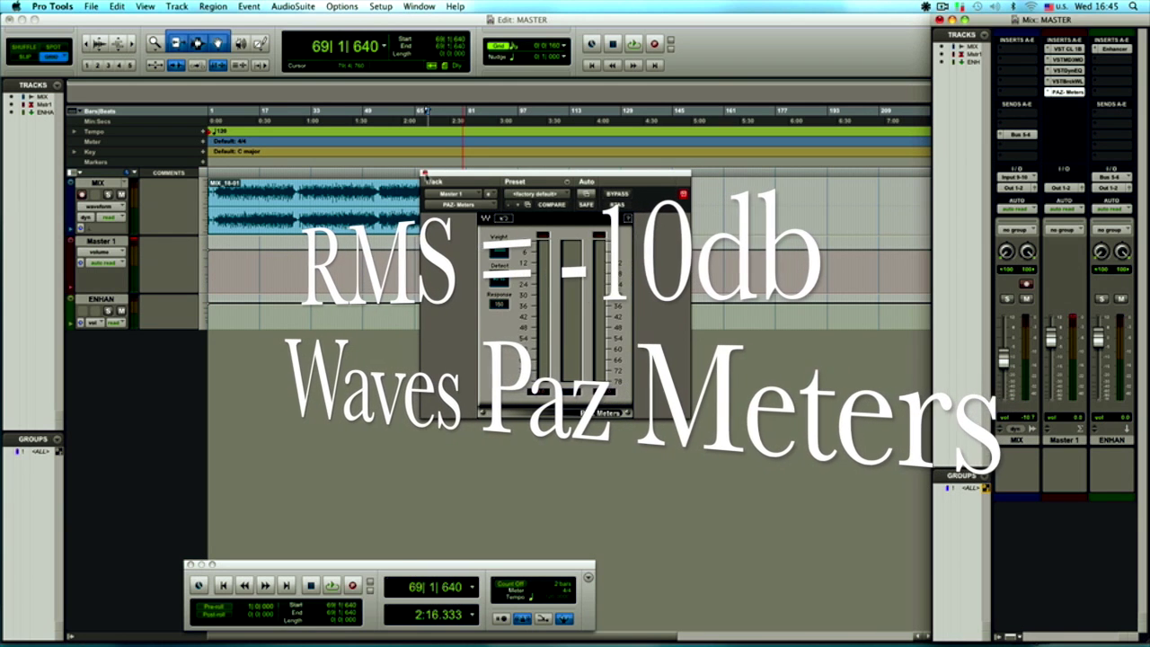
drag(557, 174, 562, 233)
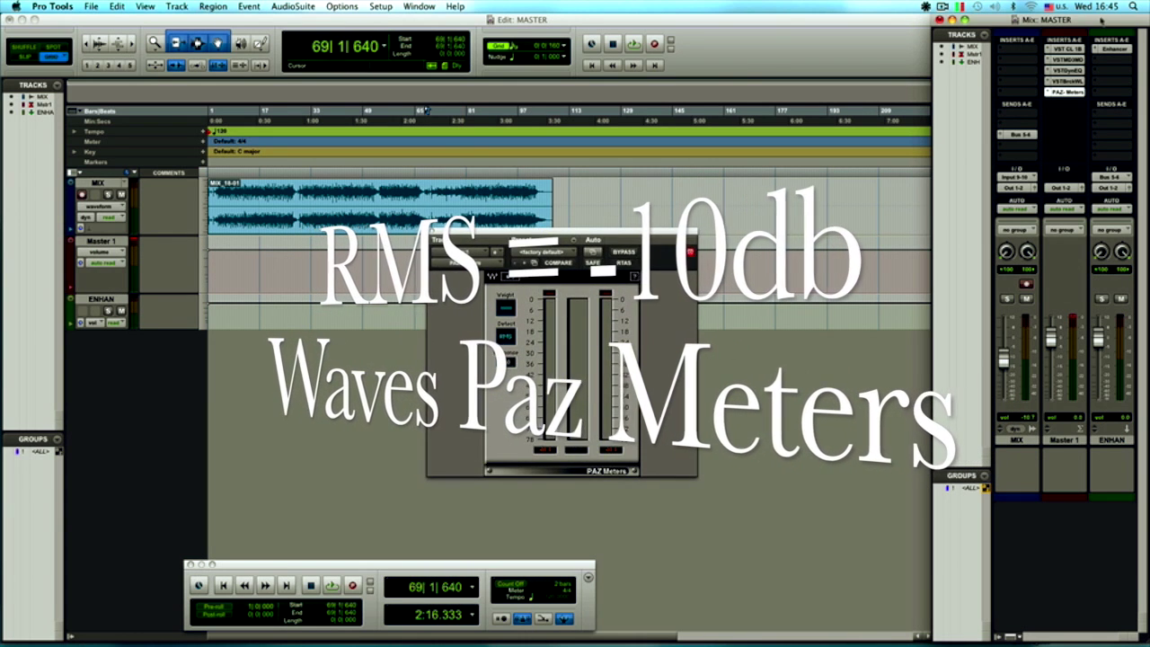
Bypass the CL 1B, MD3 Multiband Dynamics, Dynamic EQ and BrickWall Limiter inserts on Master 1 and play the unprocessed mix
click(1066, 50)
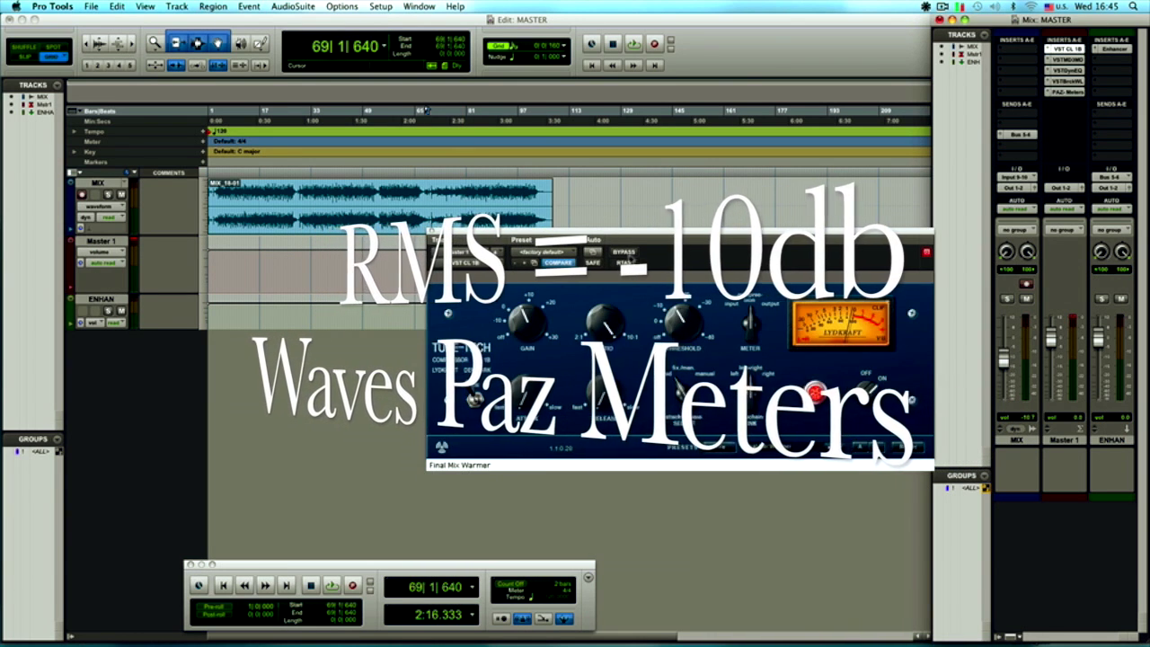
click(1067, 60)
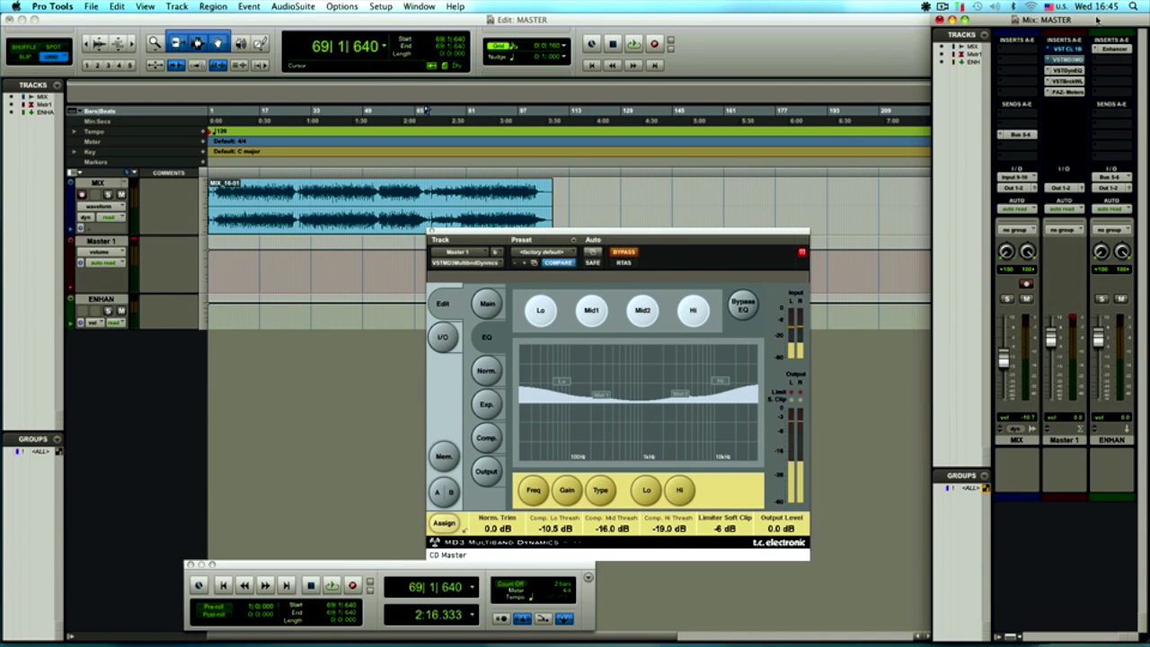
click(1066, 69)
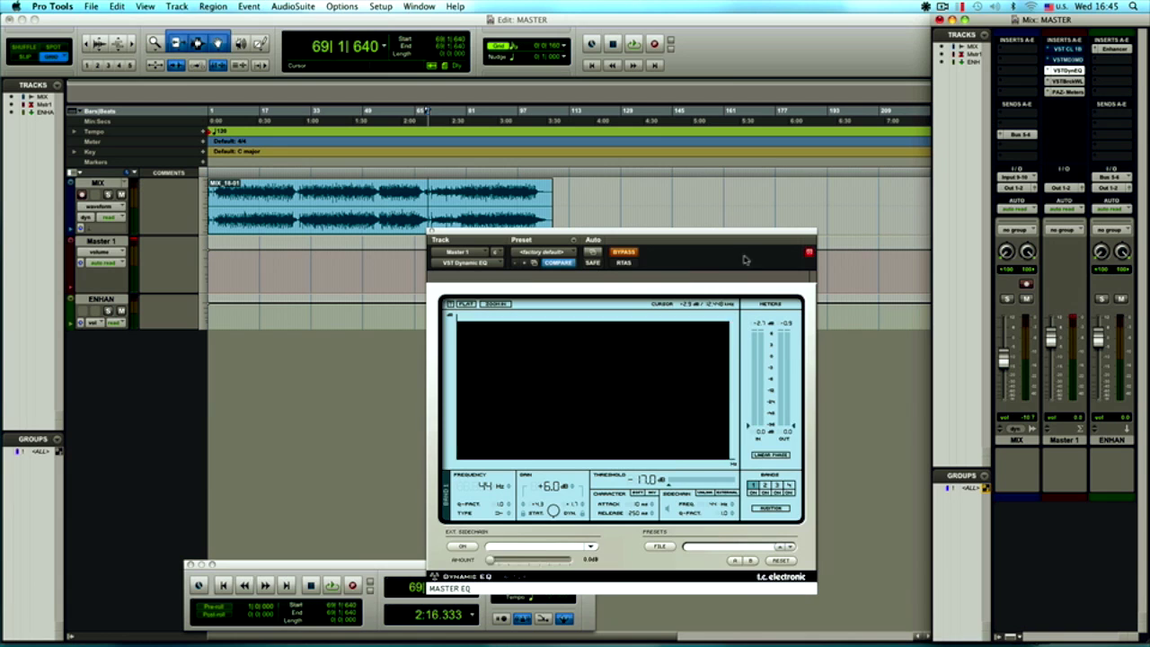
click(629, 254)
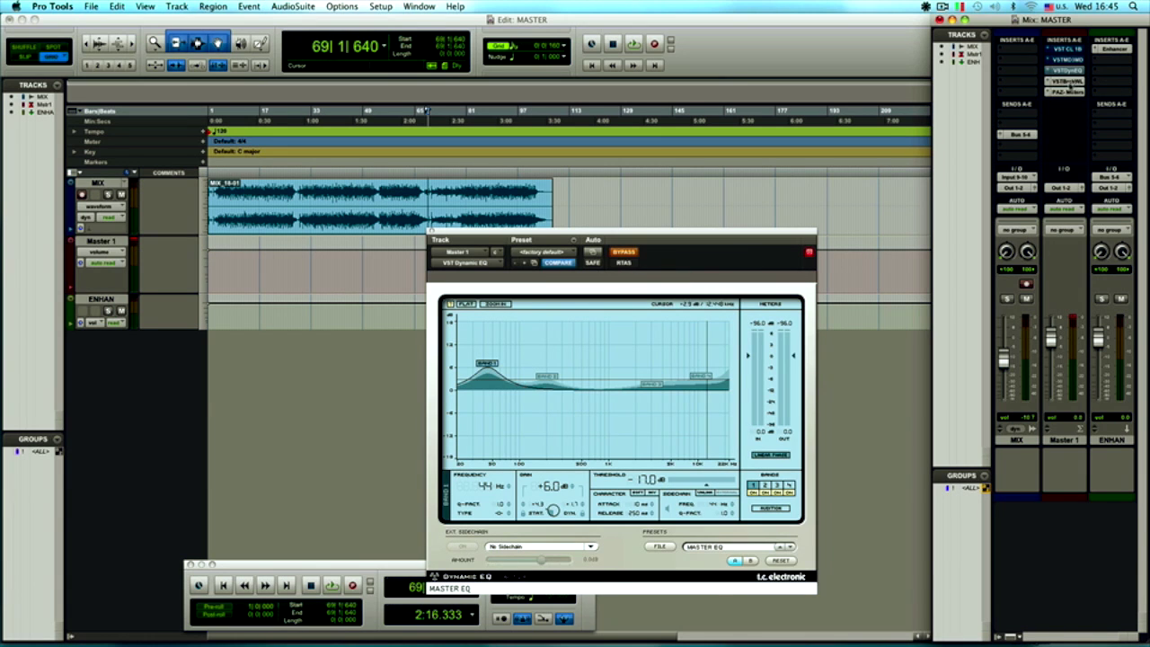
click(1067, 80)
click(629, 254)
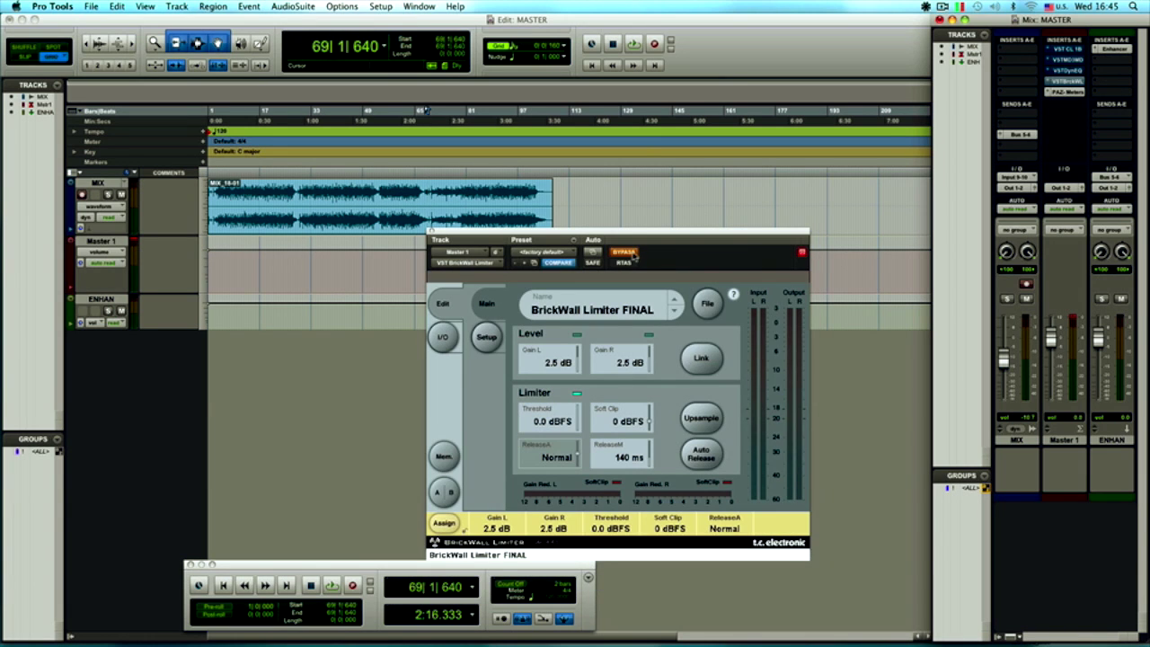
key(space)
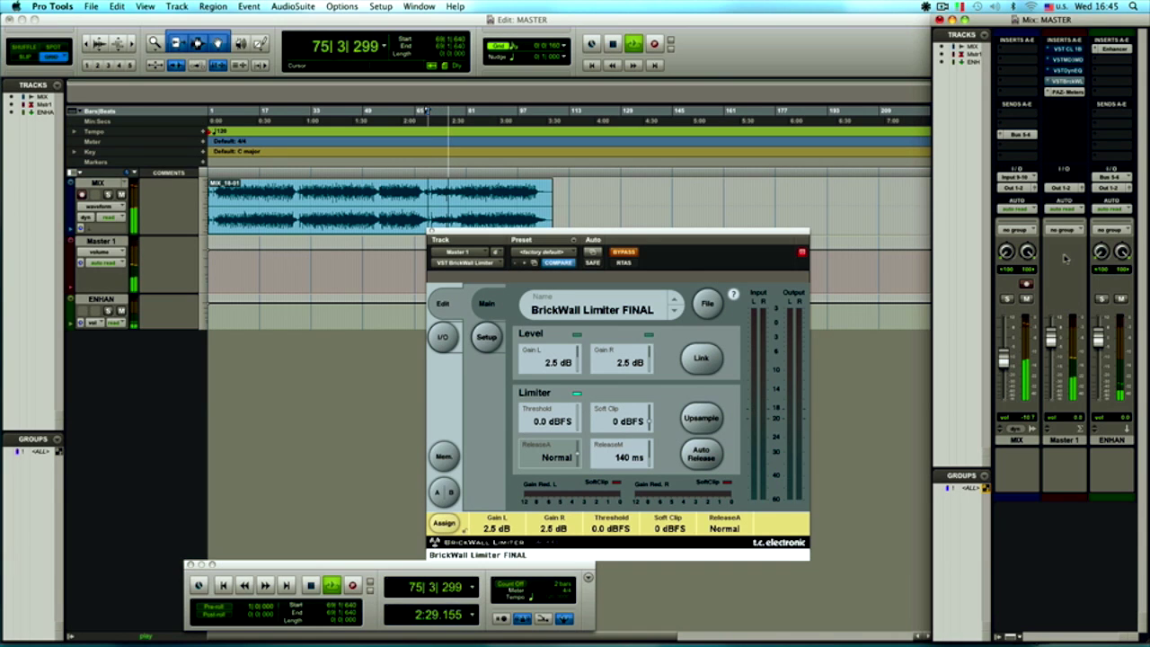
key(space)
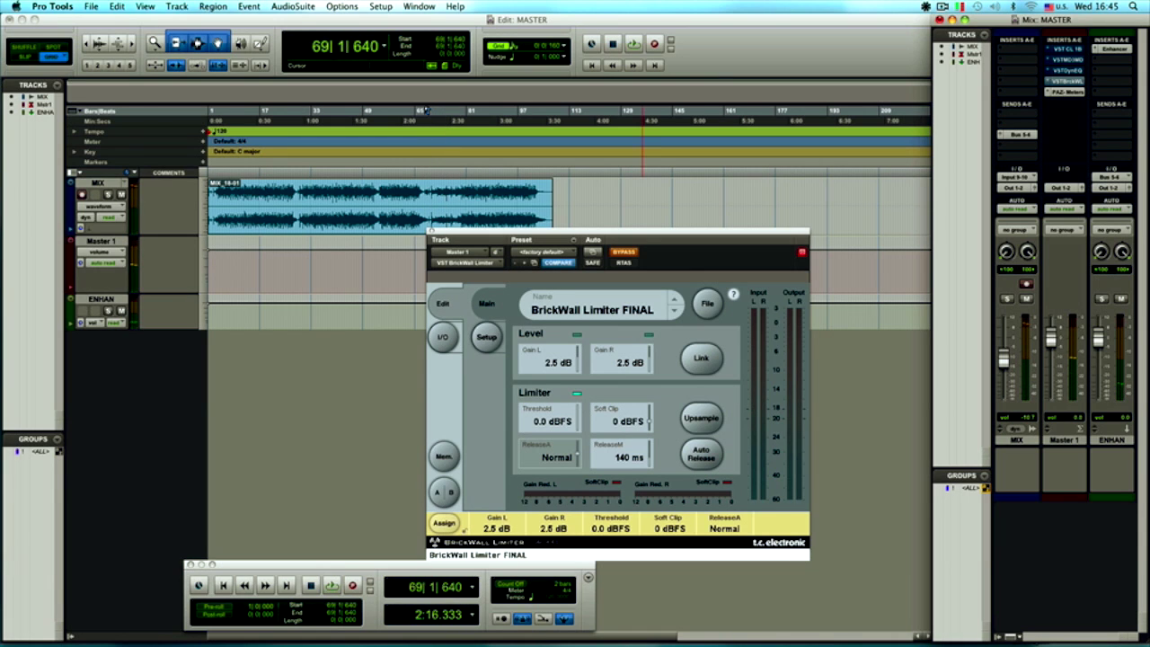
Review the Enhancer insert on the ENHAN track and the Bus 5-6 send on the MIX track, closing both windows
click(1117, 48)
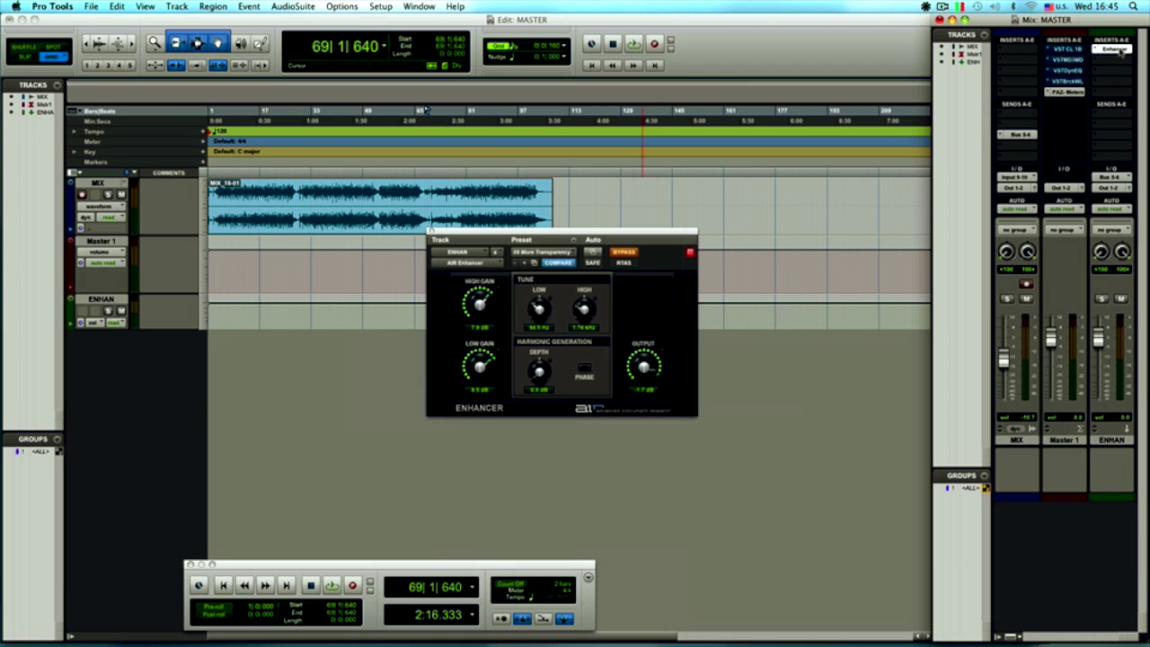
click(431, 231)
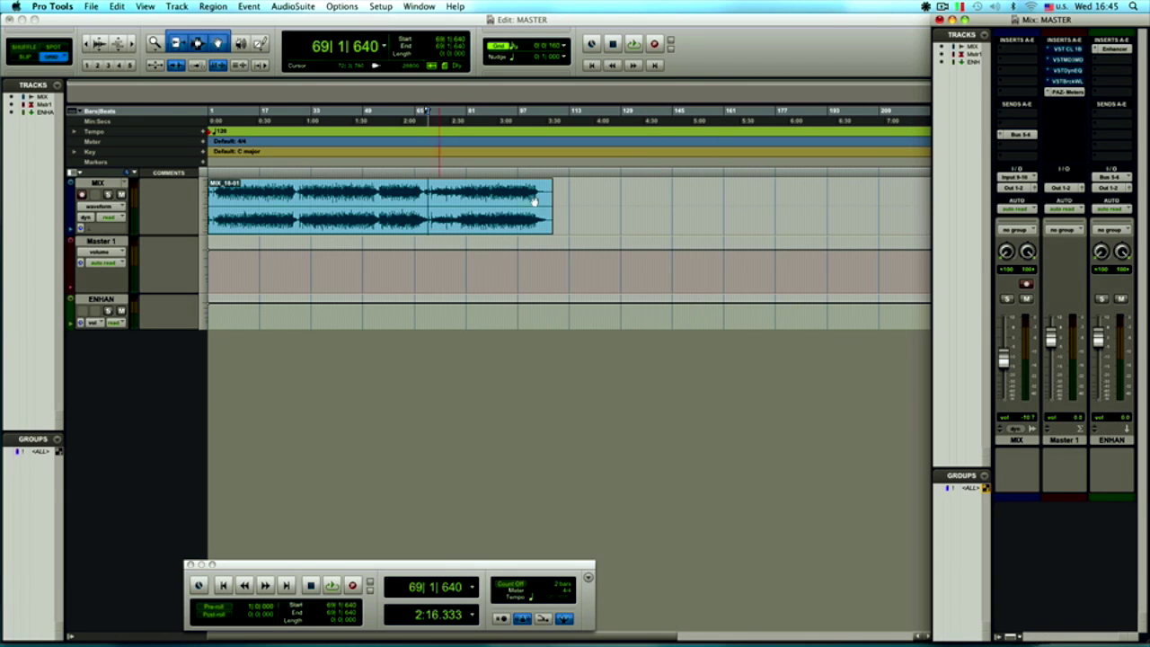
click(1018, 134)
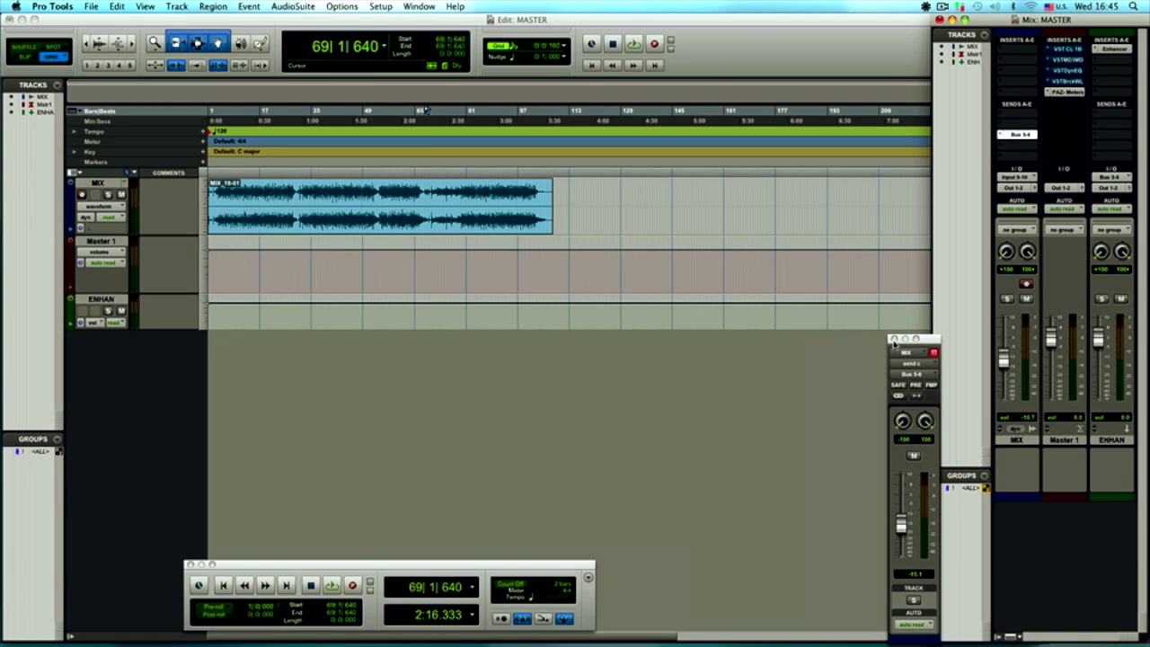
click(894, 340)
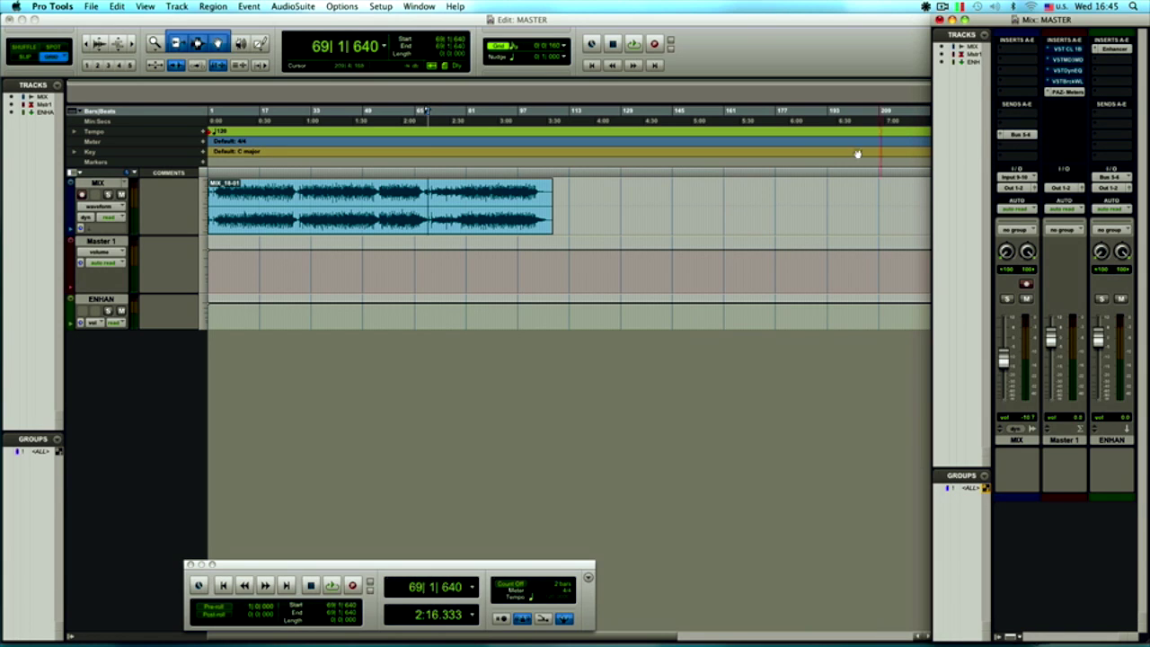
Reactivate the CL 1B, MD3 Multiband Dynamics, Dynamic EQ and BrickWall Limiter inserts on Master 1 and play the processed mix
click(1068, 49)
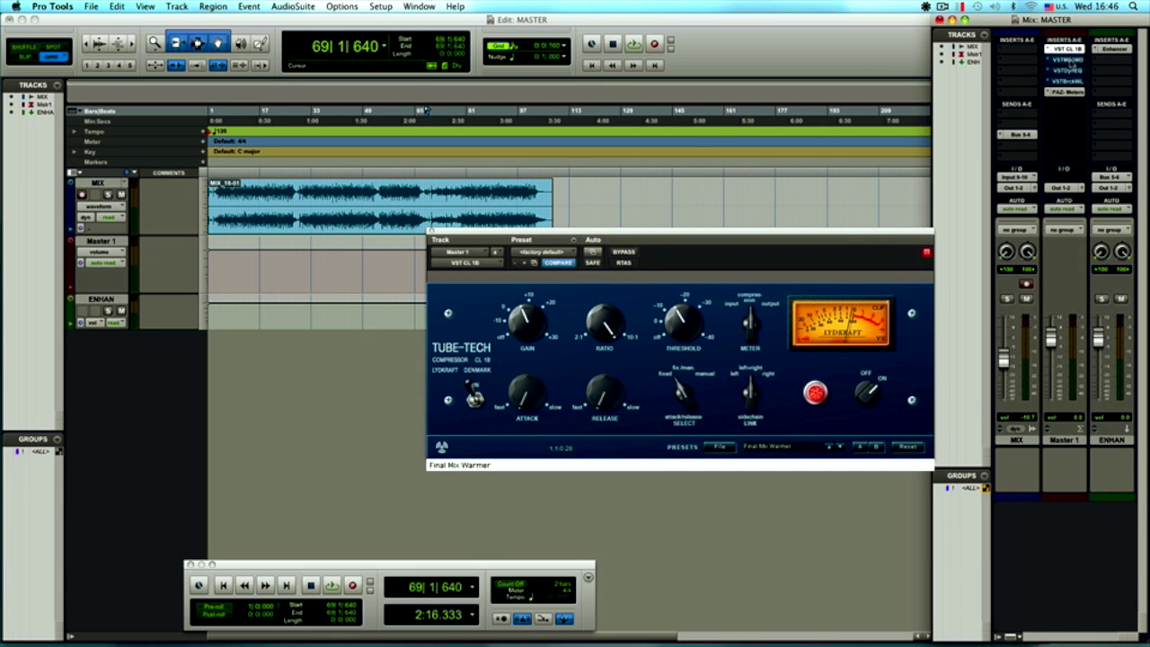
click(1068, 60)
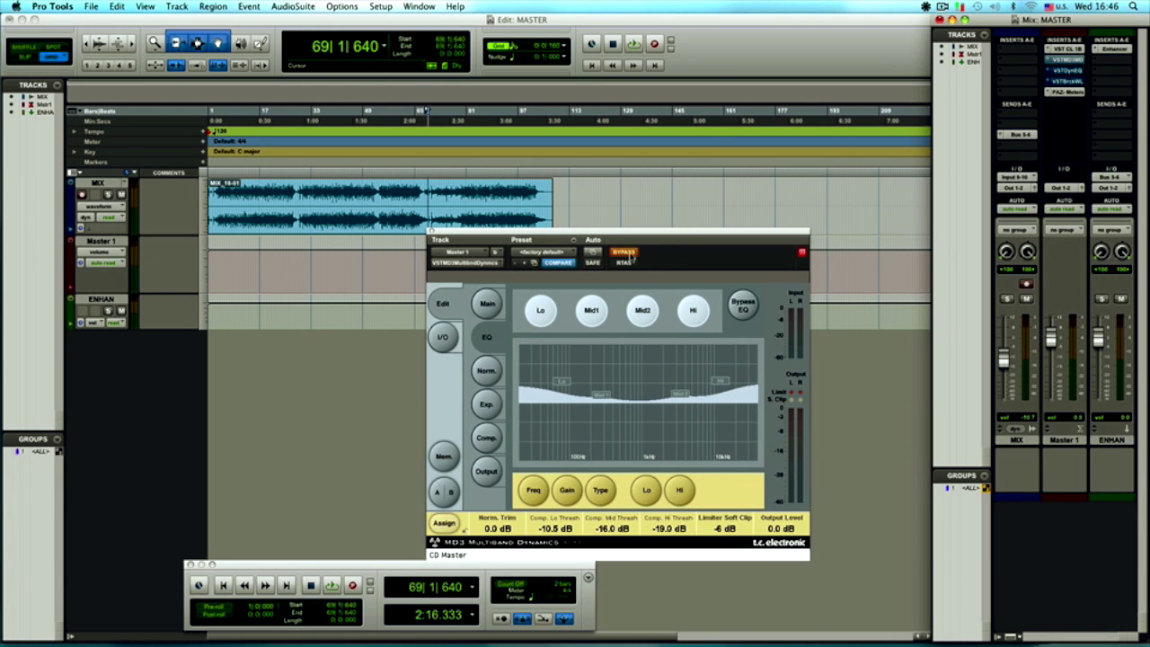
click(1068, 70)
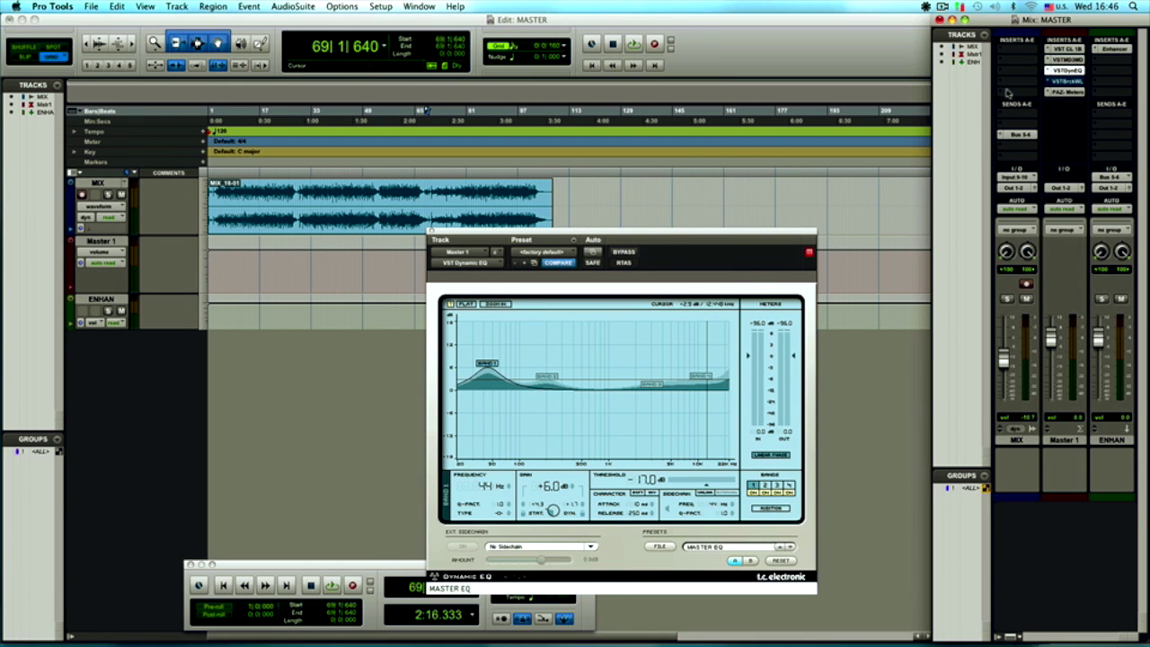
click(1069, 81)
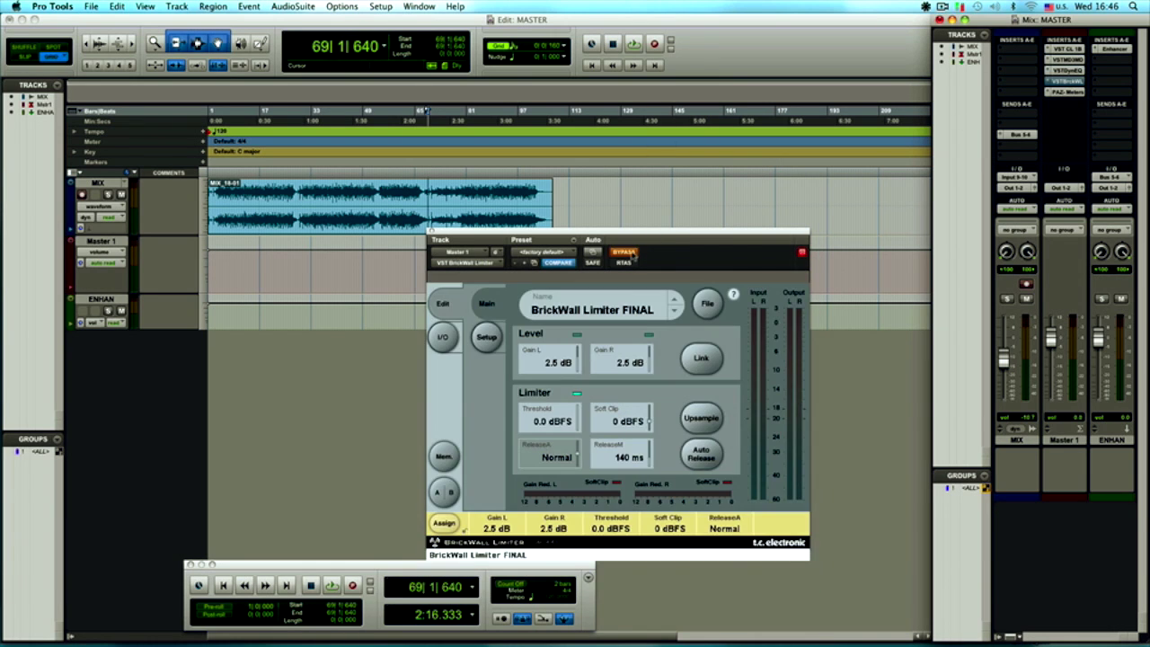
key(space)
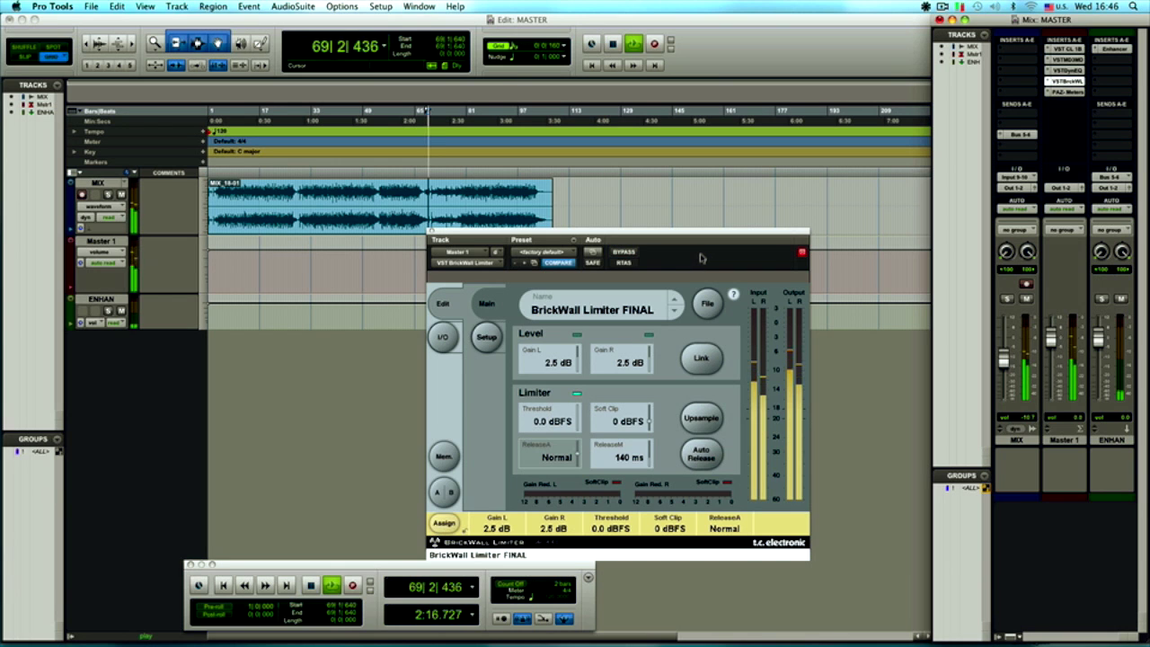